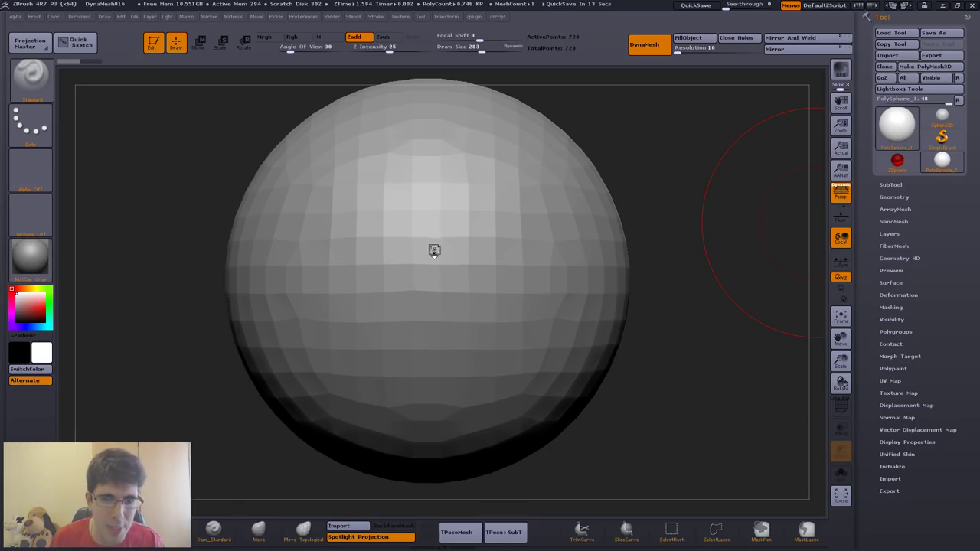
Step: Try the MatCap Metal02 material on the sphere, then settle on white SkinShade4
{"action": "left_click_drag", "start_coordinate": [434, 250], "coordinate": [459, 310]}
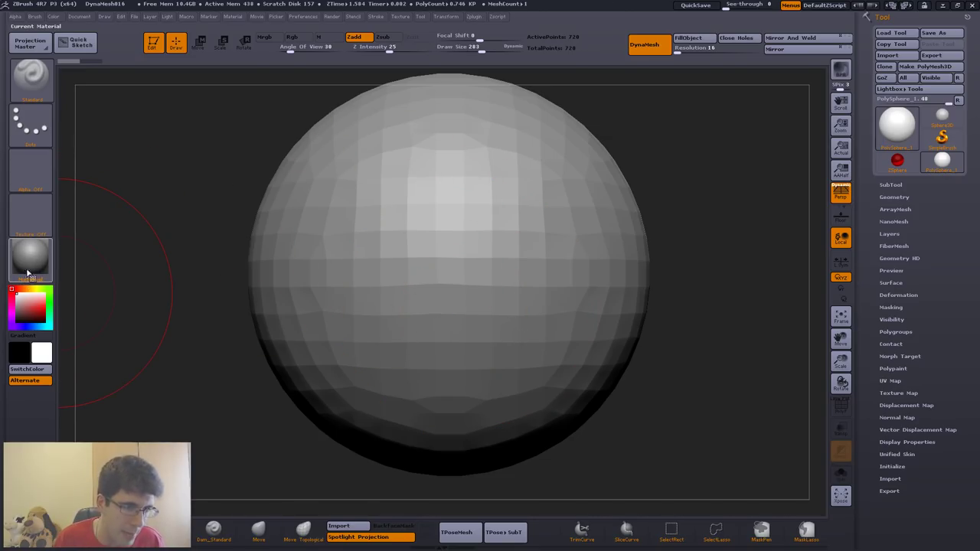
{"action": "left_click", "coordinate": [33, 262]}
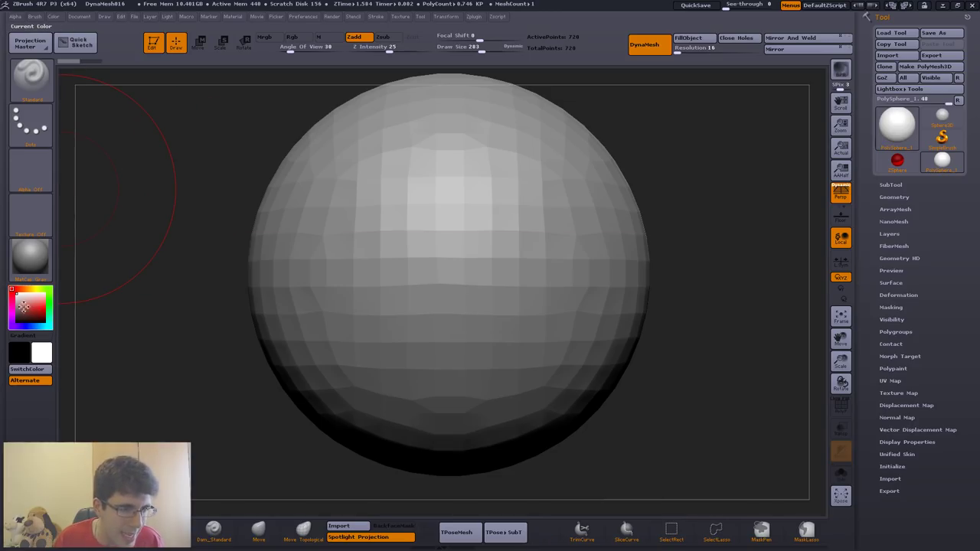
{"action": "mouse_move", "coordinate": [23, 306]}
{"action": "left_mouse_down"}
{"action": "mouse_move", "coordinate": [19, 298]}
{"action": "mouse_move", "coordinate": [36, 297]}
{"action": "left_mouse_up"}
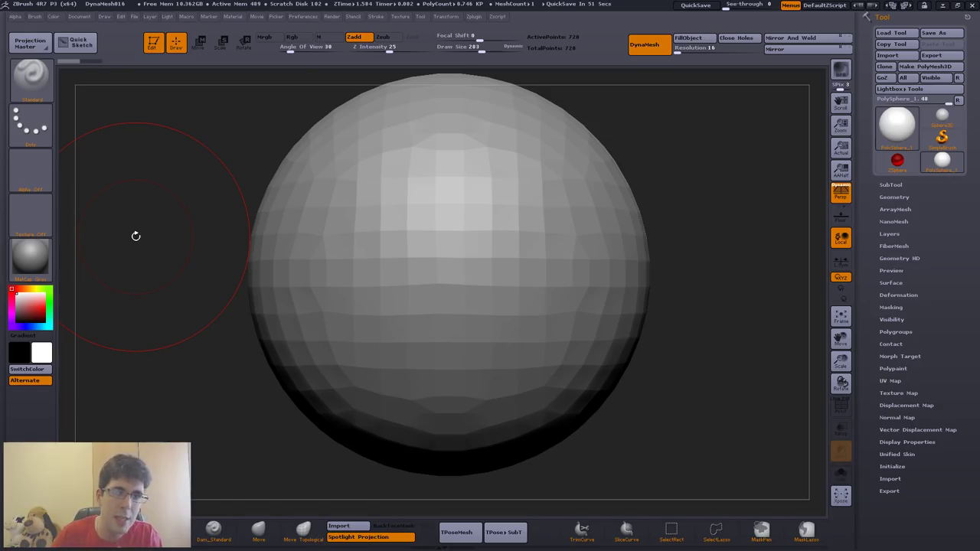
{"action": "left_click", "coordinate": [30, 259]}
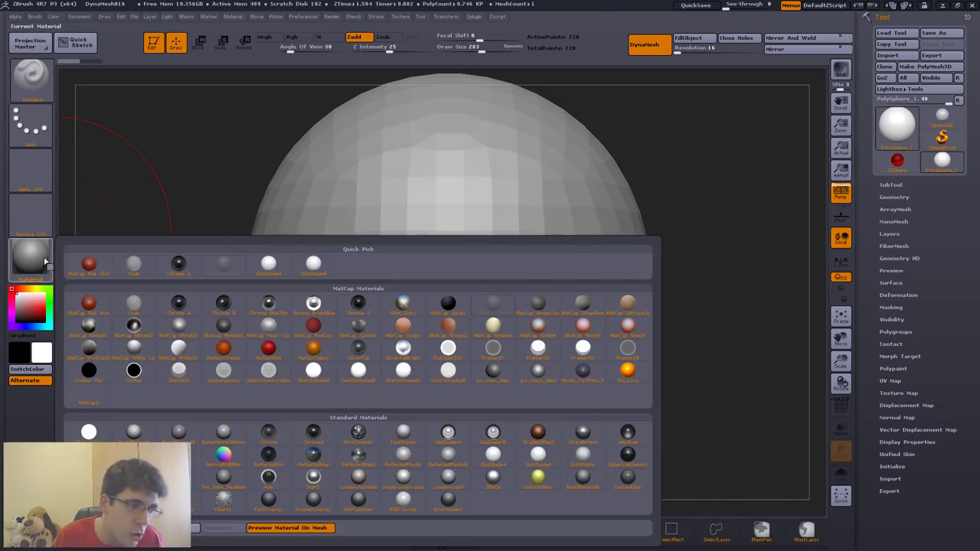
{"action": "left_click", "coordinate": [135, 327]}
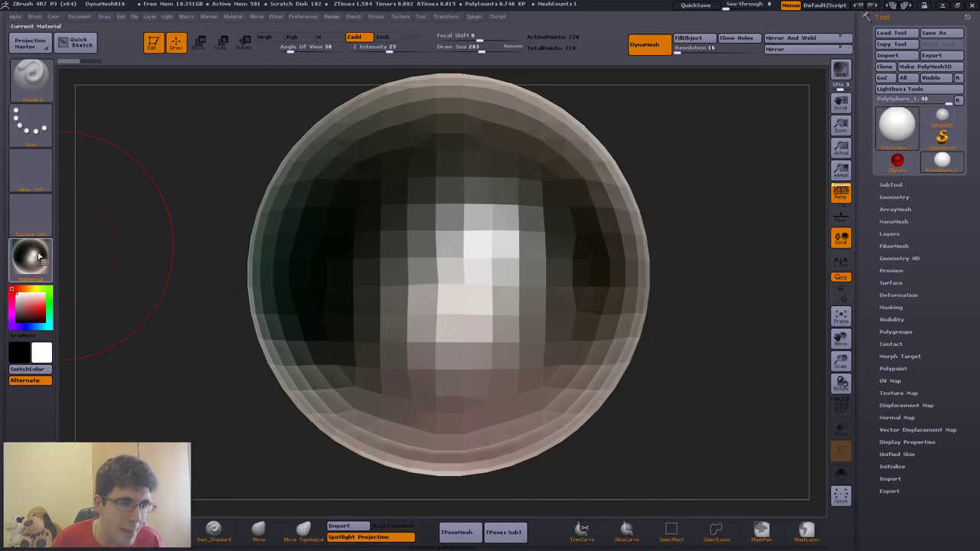
{"action": "left_click", "coordinate": [32, 258]}
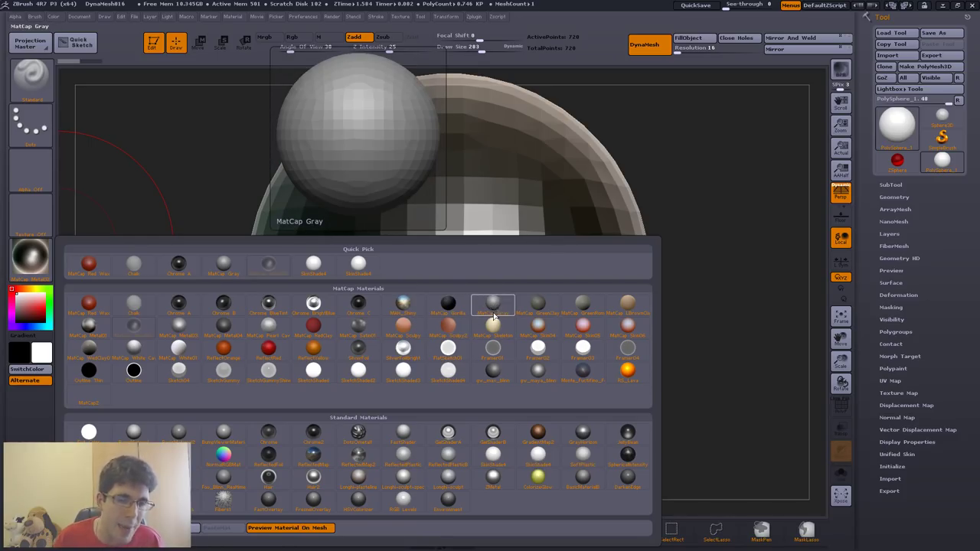
{"action": "left_click", "coordinate": [371, 271]}
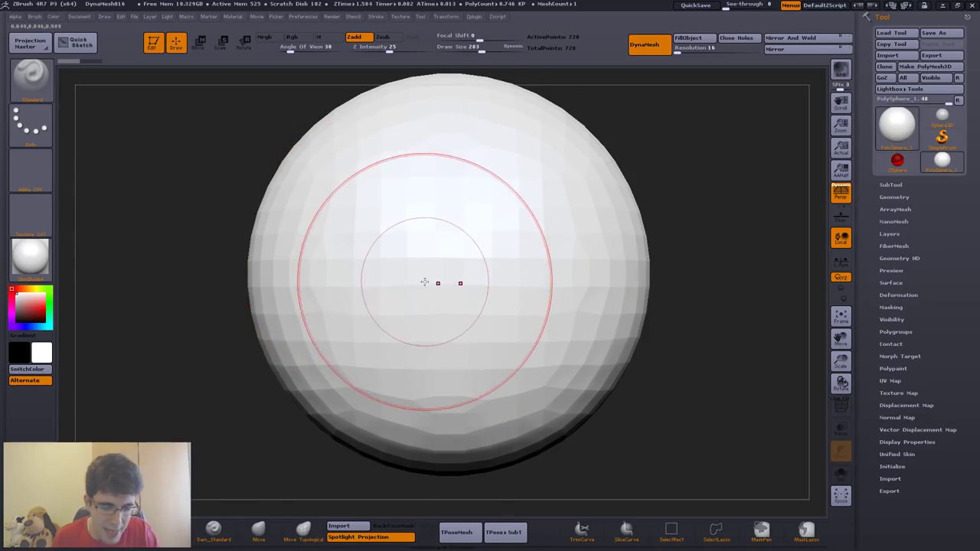
Step: Shrink the brush, test red then return to white, and sculpt mirrored vertical ridges
{"action": "key", "text": "s"}
{"action": "left_click_drag", "start_coordinate": [440, 300], "coordinate": [404, 303]}
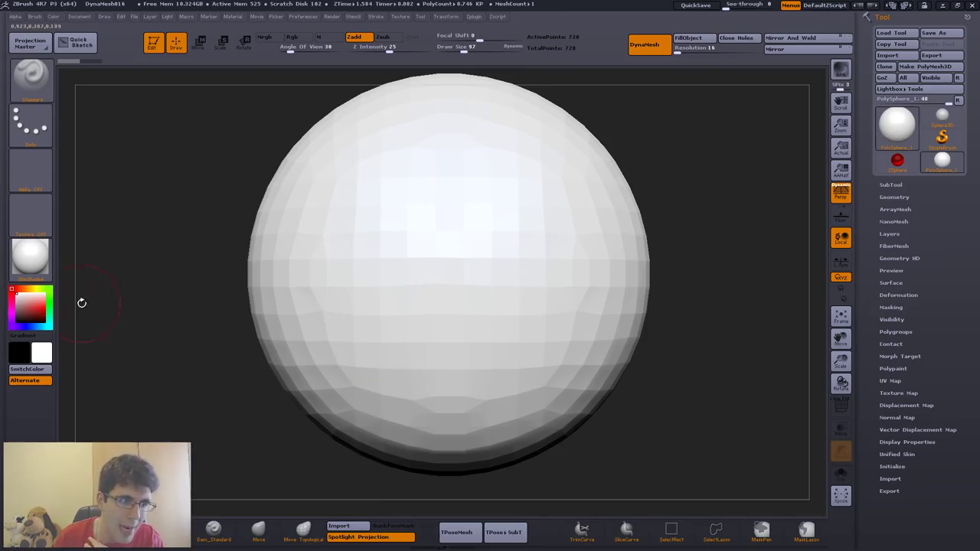
{"action": "left_click", "coordinate": [29, 304]}
{"action": "left_click_drag", "start_coordinate": [29, 305], "coordinate": [40, 306]}
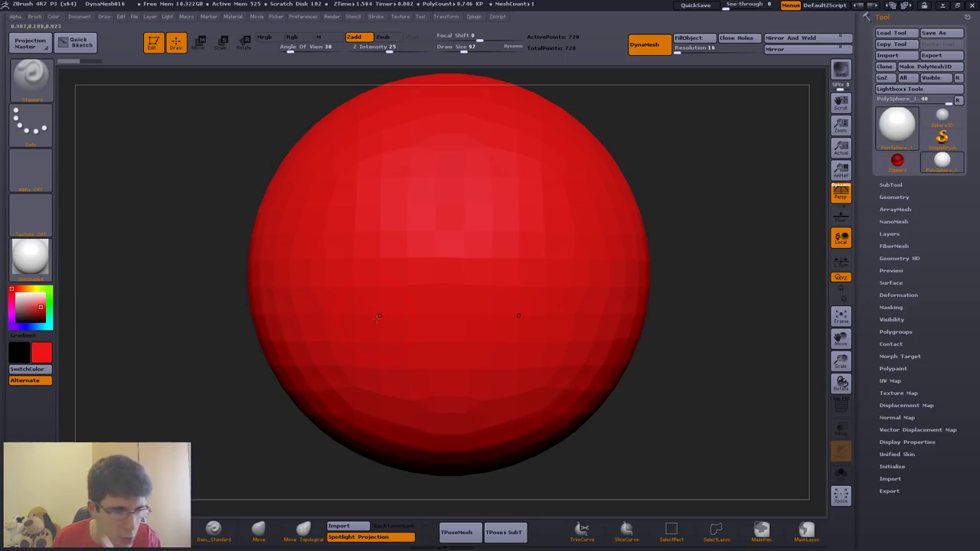
{"action": "left_click_drag", "start_coordinate": [28, 305], "coordinate": [6, 304]}
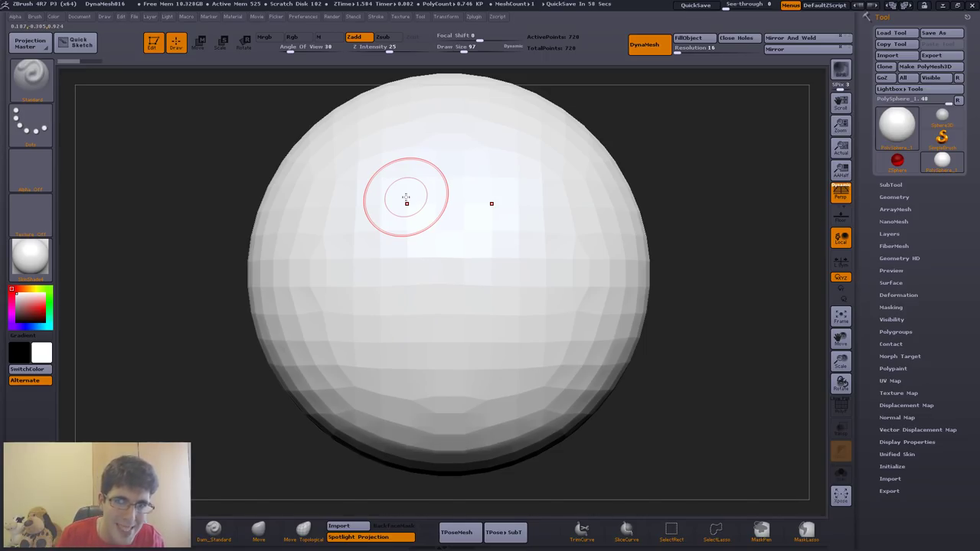
{"action": "mouse_move", "coordinate": [31, 300]}
{"action": "left_mouse_down"}
{"action": "mouse_move", "coordinate": [39, 314]}
{"action": "mouse_move", "coordinate": [23, 318]}
{"action": "mouse_move", "coordinate": [24, 309]}
{"action": "left_mouse_up"}
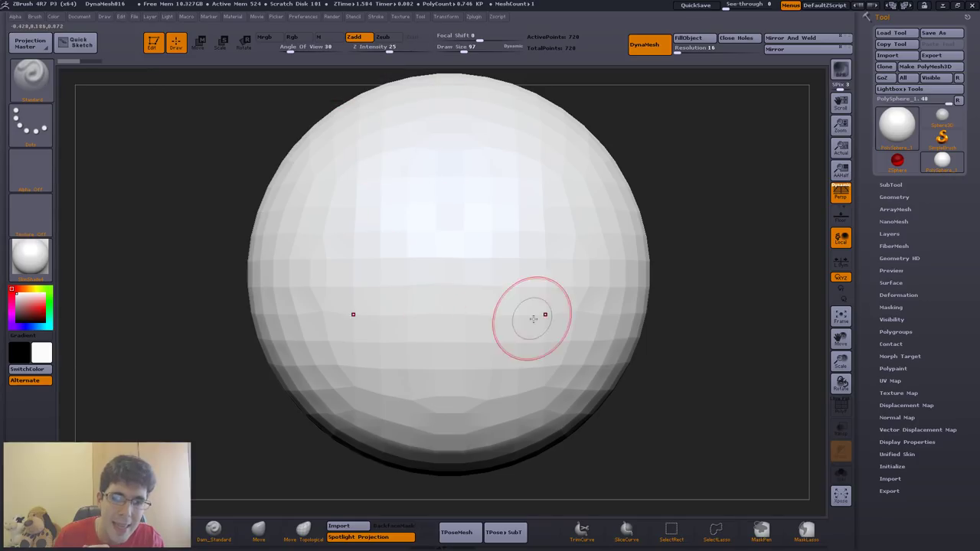
{"action": "mouse_move", "coordinate": [532, 240]}
{"action": "left_mouse_down"}
{"action": "mouse_move", "coordinate": [541, 398]}
{"action": "mouse_move", "coordinate": [538, 280]}
{"action": "mouse_move", "coordinate": [558, 193]}
{"action": "mouse_move", "coordinate": [556, 398]}
{"action": "mouse_move", "coordinate": [556, 385]}
{"action": "left_mouse_up"}
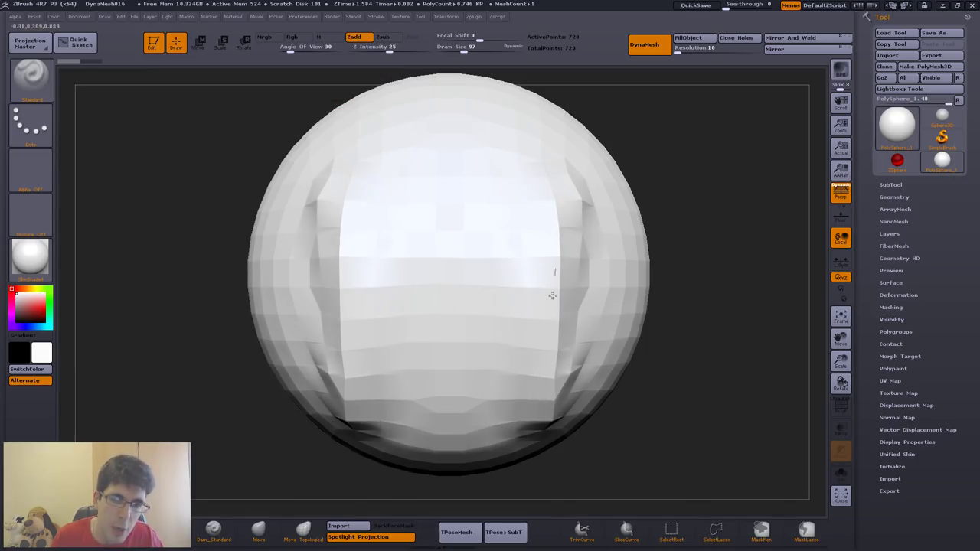
Step: Undo the ridges and test Zsub grooves, turn Zadd off, and pick dark blue
{"action": "key", "text": "ctrl+z"}
{"action": "key", "text": "ctrl+z"}
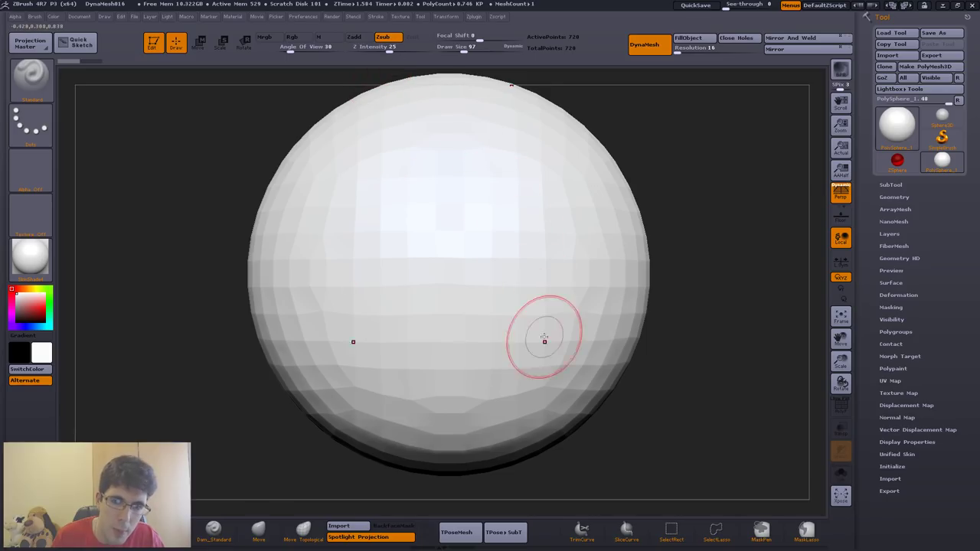
{"action": "mouse_move", "coordinate": [543, 335]}
{"action": "left_mouse_down"}
{"action": "mouse_move", "coordinate": [536, 203]}
{"action": "mouse_move", "coordinate": [539, 398]}
{"action": "mouse_move", "coordinate": [536, 267]}
{"action": "left_mouse_up"}
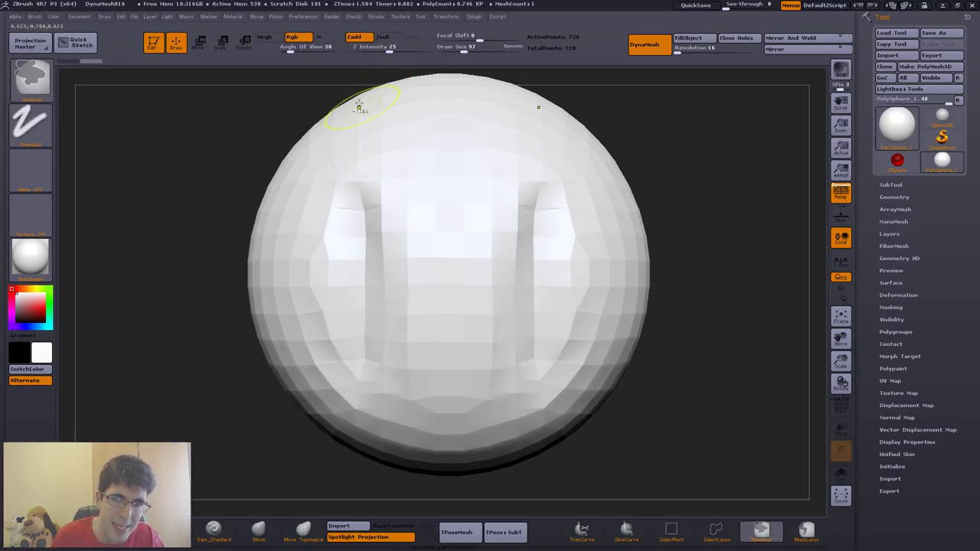
{"action": "key", "text": "ctrl+z"}
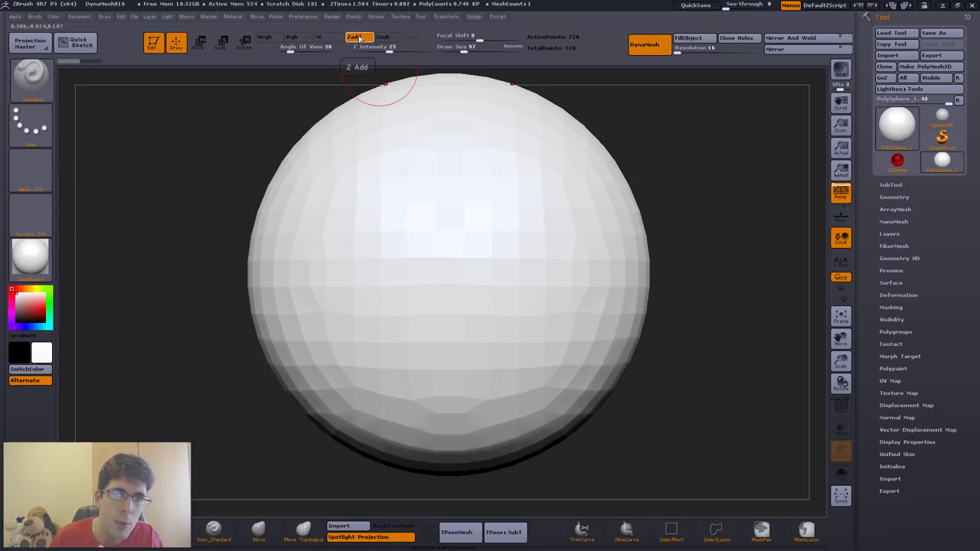
{"action": "left_click", "coordinate": [361, 37]}
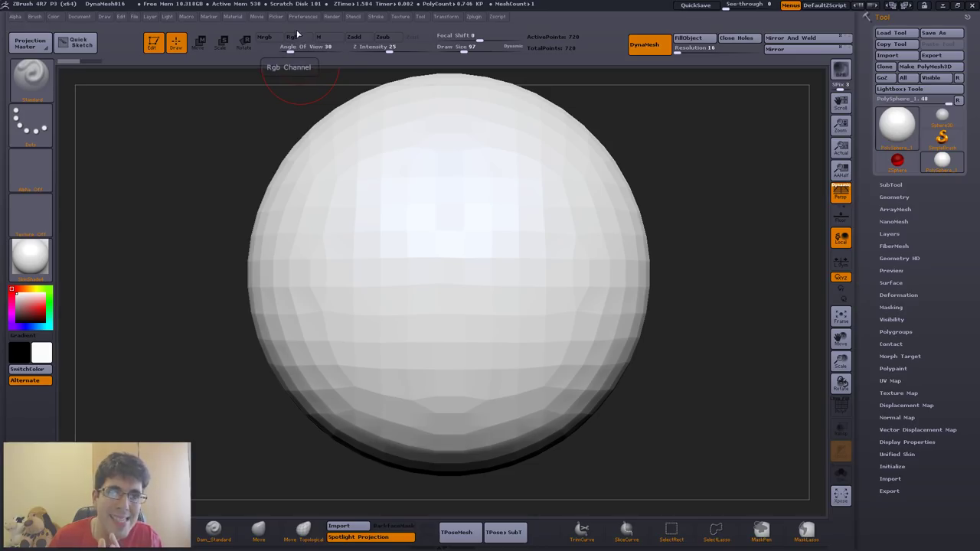
{"action": "mouse_move", "coordinate": [17, 312]}
{"action": "left_mouse_down"}
{"action": "mouse_move", "coordinate": [25, 326]}
{"action": "mouse_move", "coordinate": [15, 291]}
{"action": "left_mouse_up"}
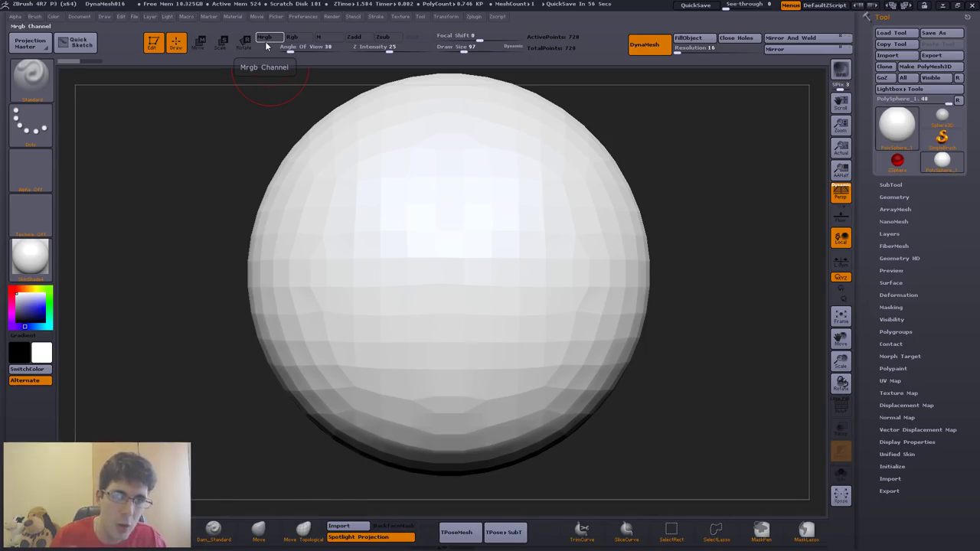
Step: Subdivide the sphere with Ctrl+D up to 46,858 active points
{"action": "key", "text": "ctrl"}
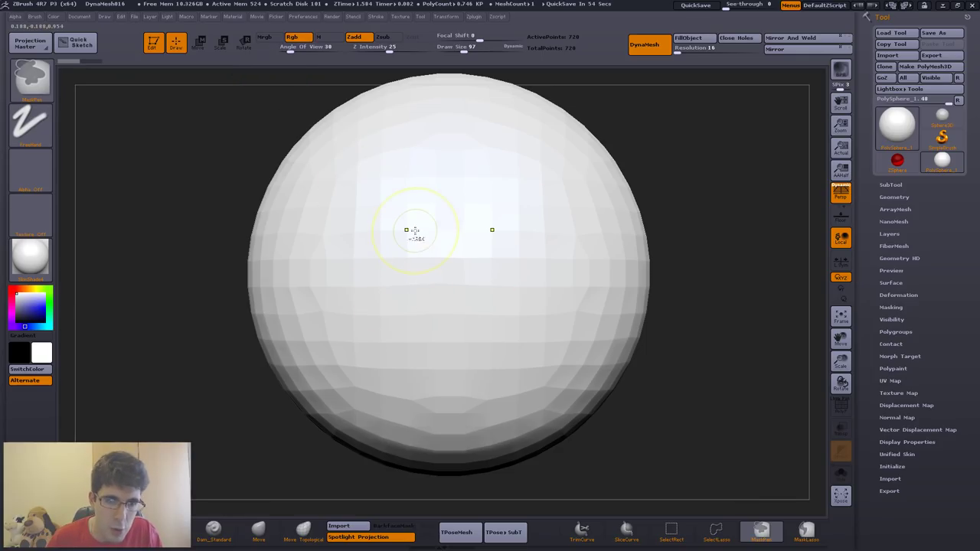
{"action": "key", "text": "ctrl+d"}
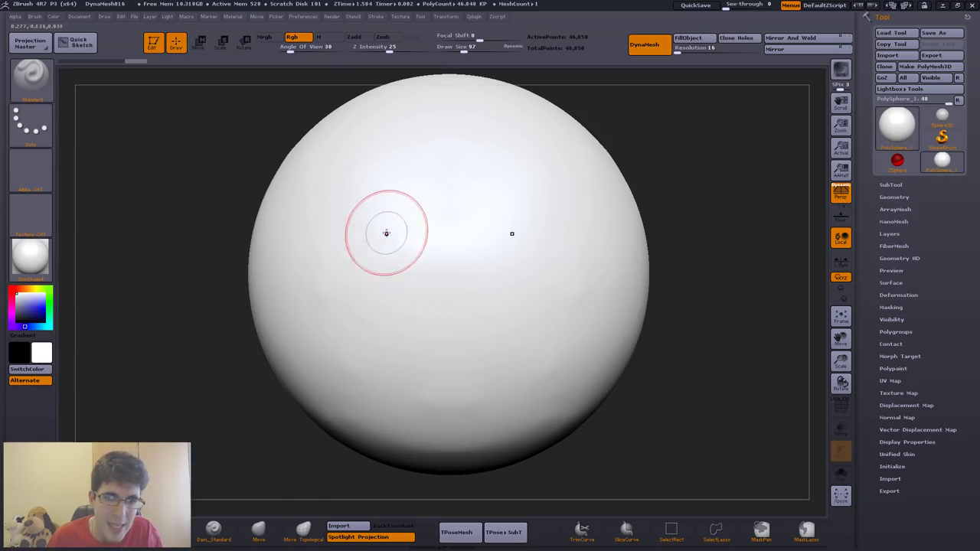
Step: With Rgb on, paint two mirrored soft blue vertical strokes on the sphere's front
{"action": "left_click", "coordinate": [35, 305]}
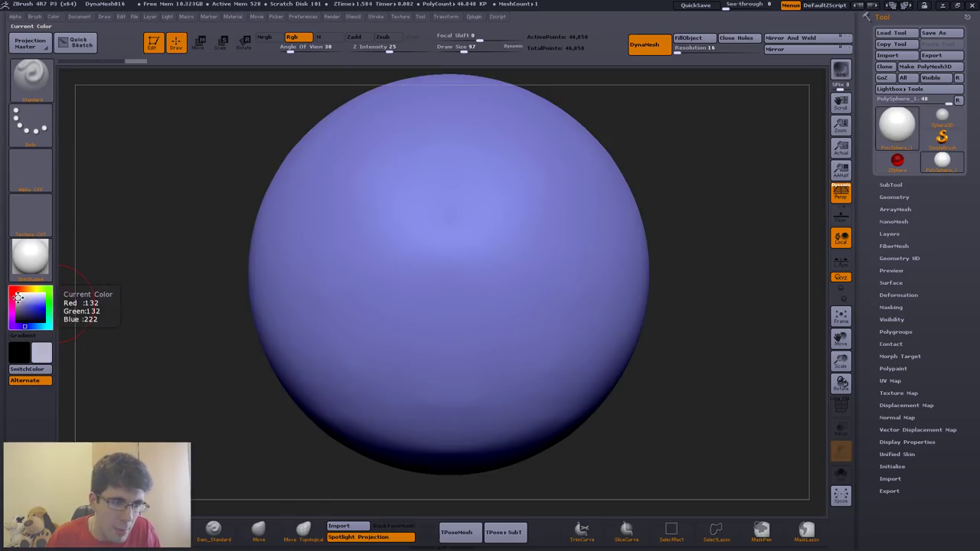
{"action": "mouse_move", "coordinate": [373, 176]}
{"action": "left_mouse_down"}
{"action": "mouse_move", "coordinate": [373, 260]}
{"action": "mouse_move", "coordinate": [363, 289]}
{"action": "left_mouse_up"}
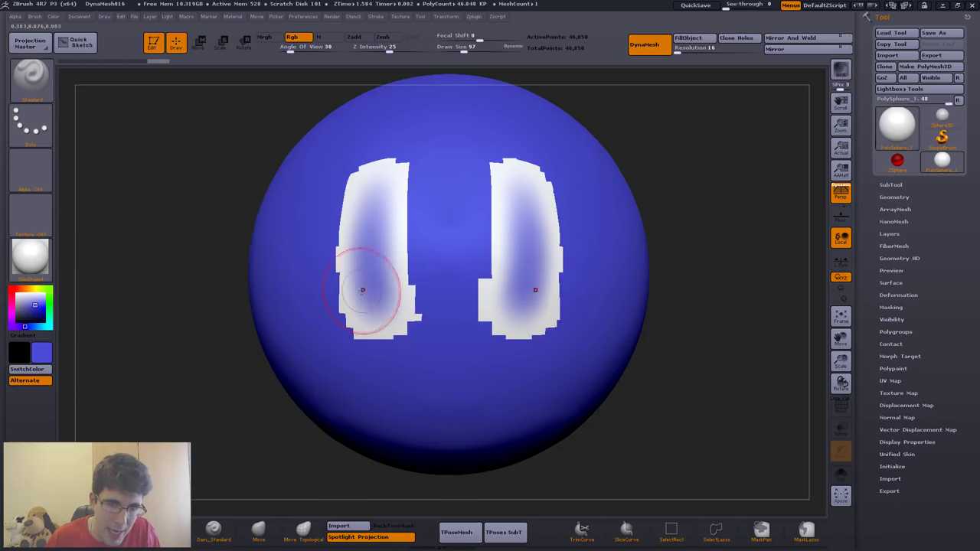
{"action": "key", "text": "ctrl+z"}
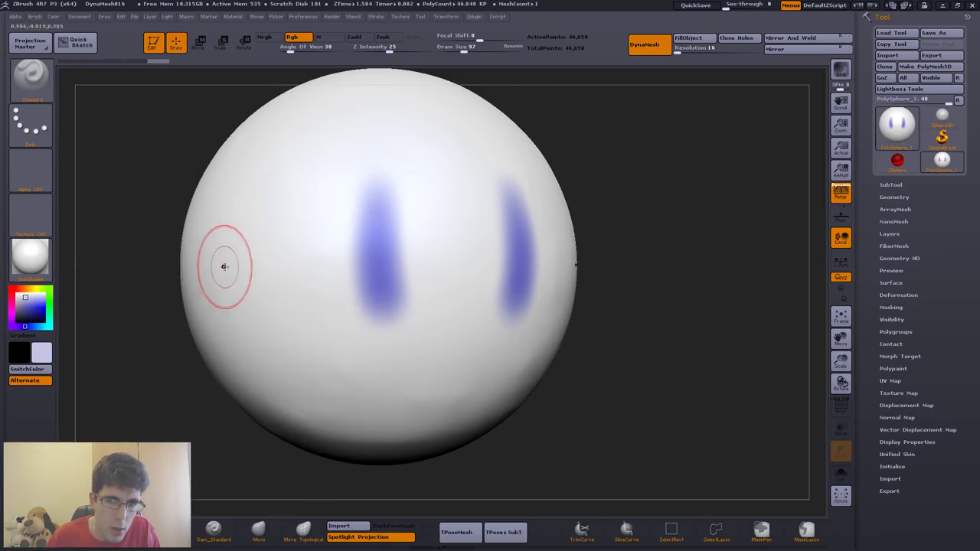
{"action": "left_click_drag", "start_coordinate": [202, 262], "coordinate": [440, 247]}
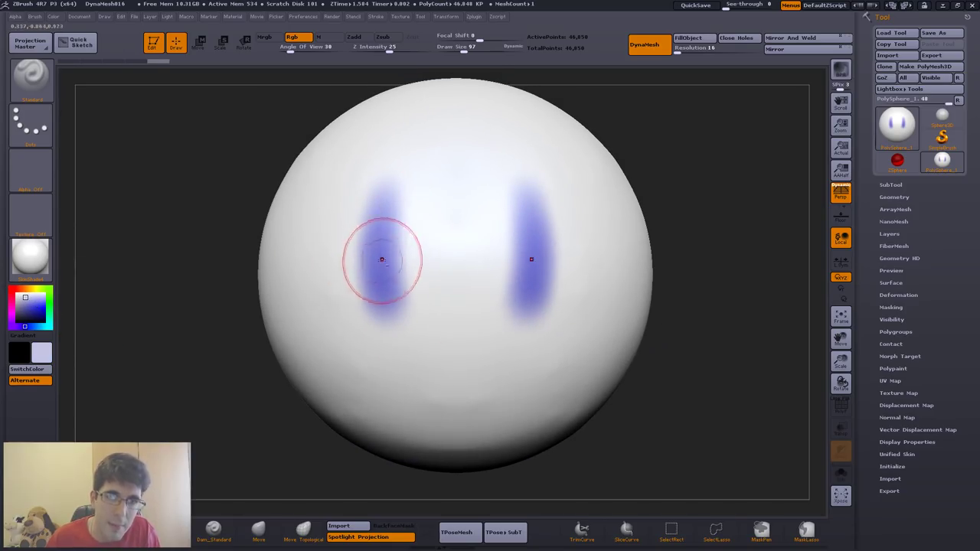
{"action": "left_click_drag", "start_coordinate": [381, 258], "coordinate": [363, 252], "text": "alt"}
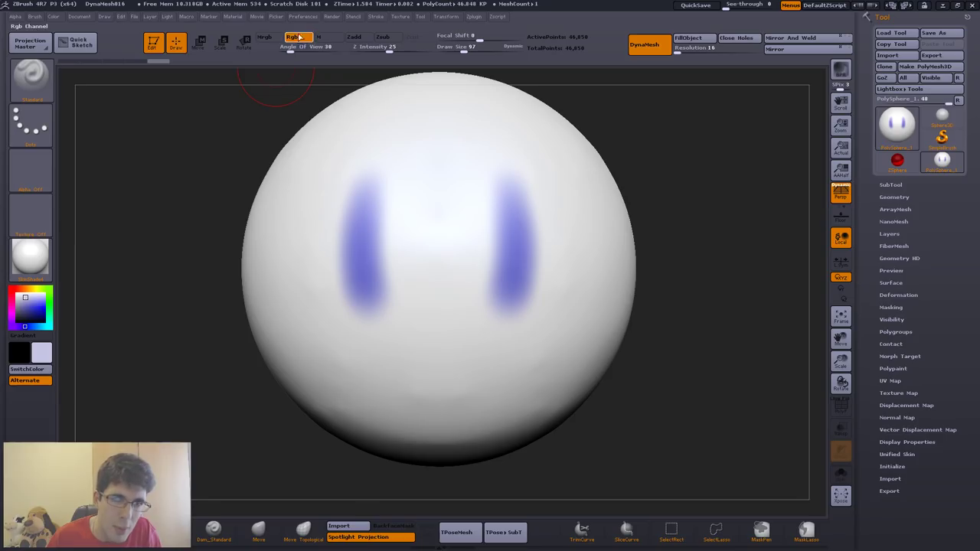
{"action": "left_click", "coordinate": [298, 37]}
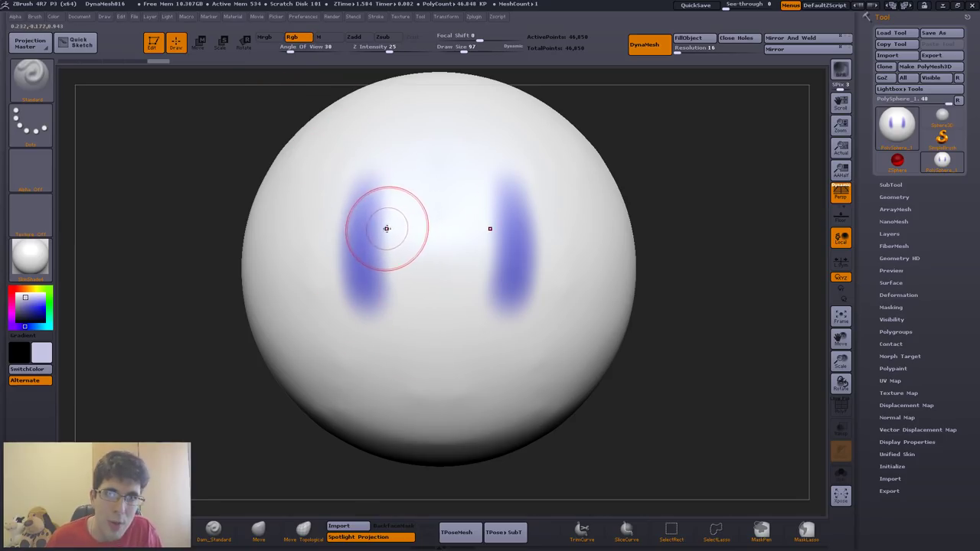
{"action": "left_click_drag", "start_coordinate": [389, 249], "coordinate": [413, 242], "text": "alt"}
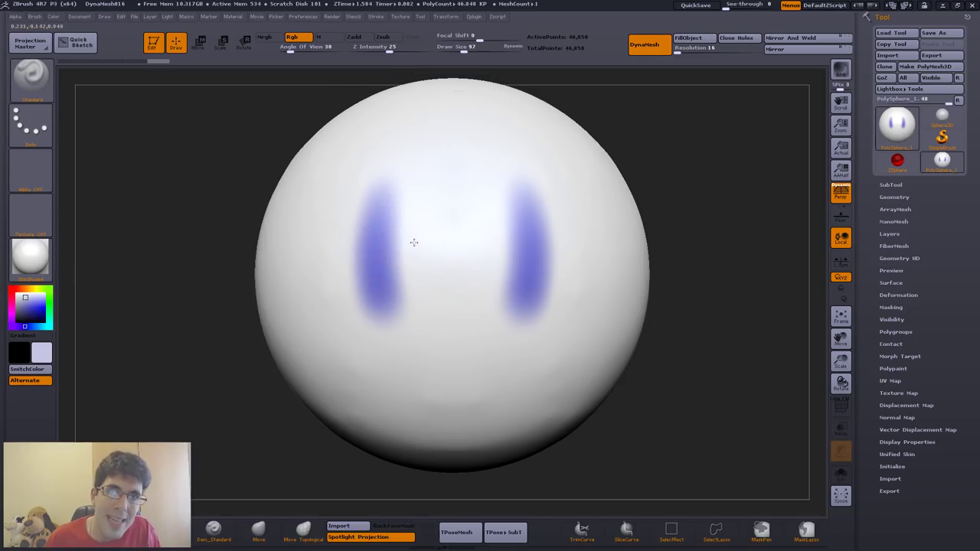
{"action": "key", "text": "ctrl+z"}
{"action": "key", "text": "ctrl+z"}
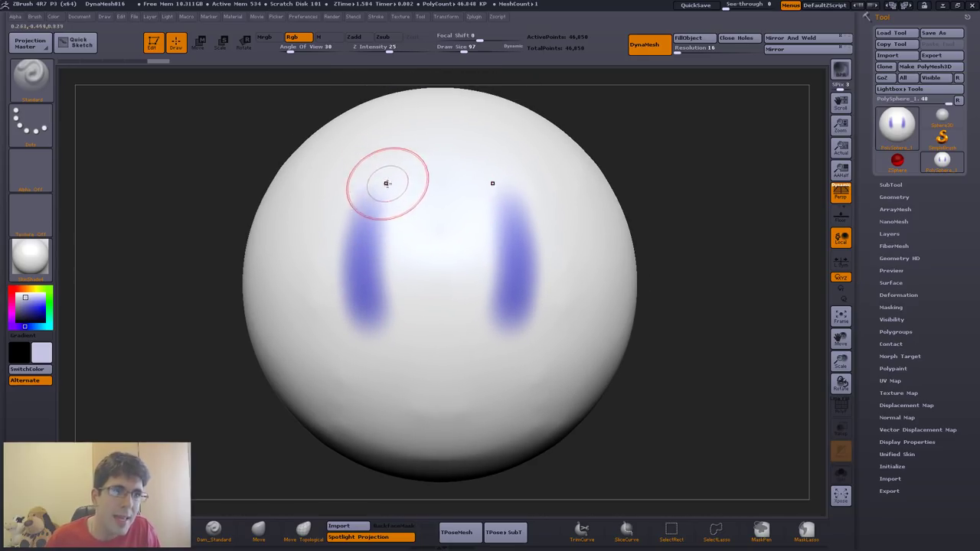
Step: FillObject the sphere with lavender, then fill it again with a saturated deep blue
{"action": "left_click", "coordinate": [55, 17]}
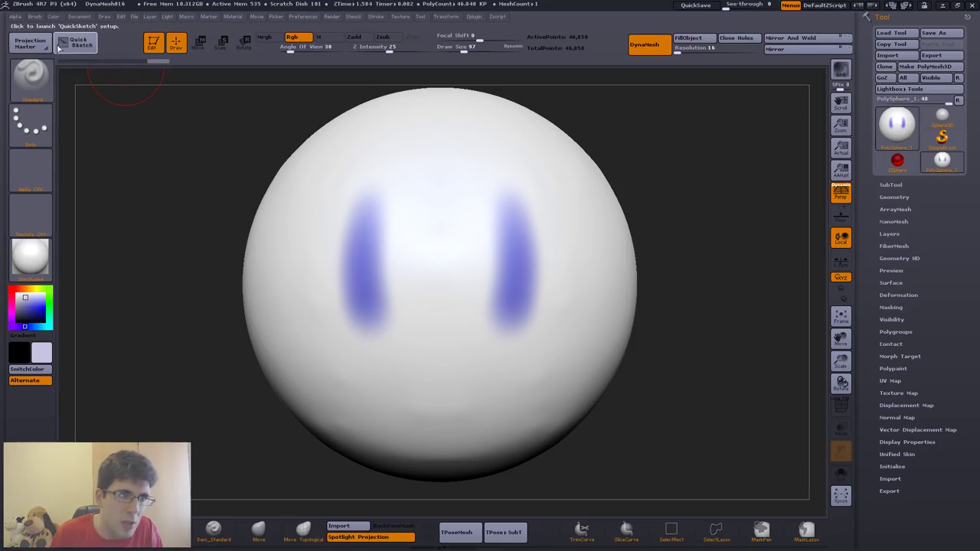
{"action": "left_click", "coordinate": [53, 16]}
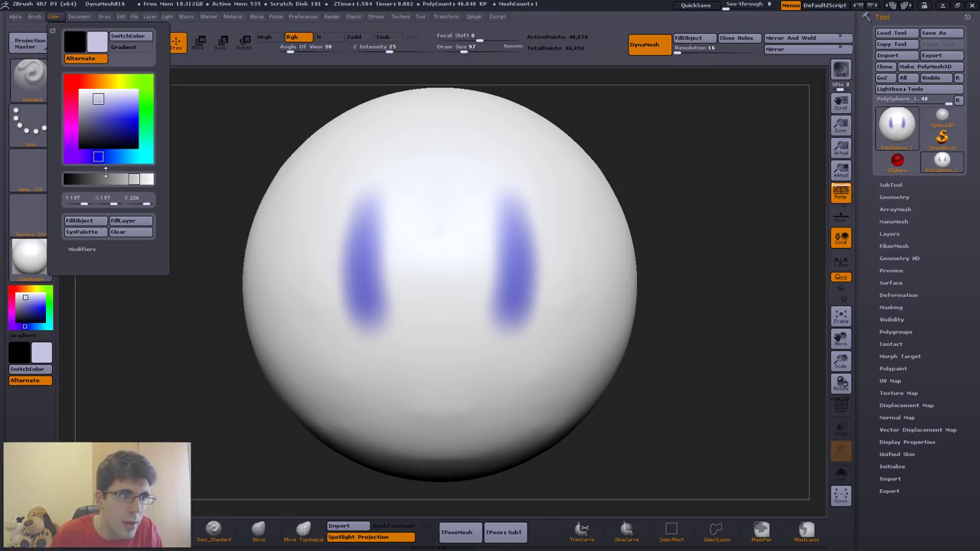
{"action": "left_click", "coordinate": [80, 221]}
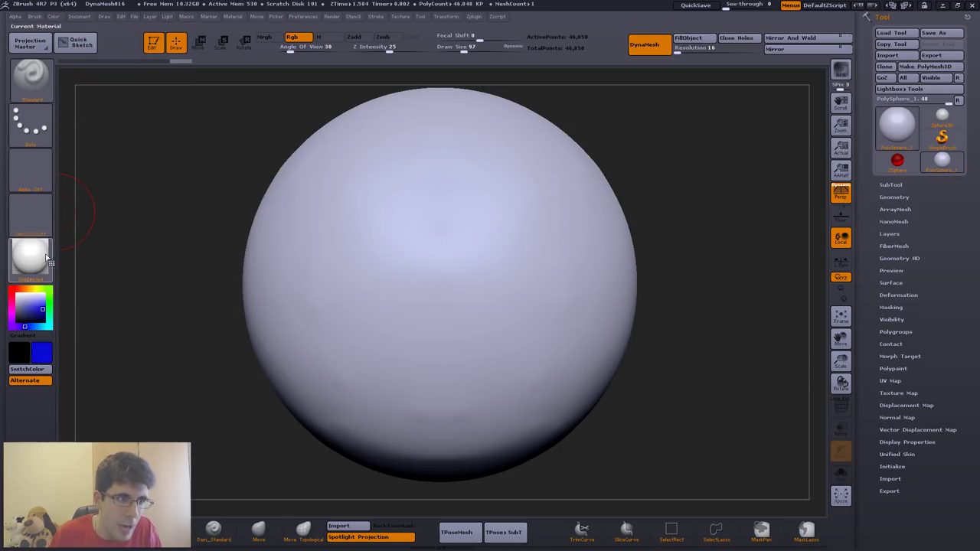
{"action": "left_click", "coordinate": [37, 303]}
{"action": "left_click_drag", "start_coordinate": [37, 303], "coordinate": [42, 305]}
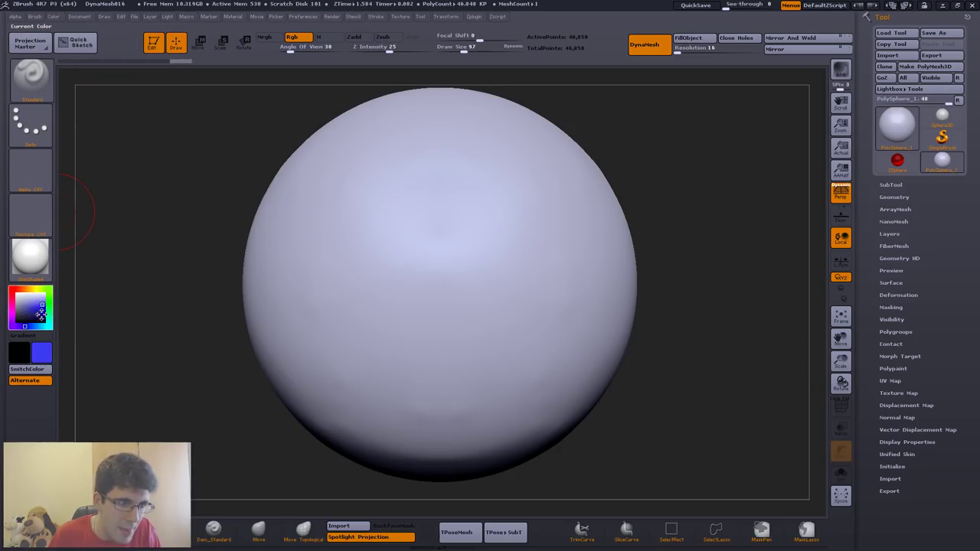
{"action": "left_click", "coordinate": [53, 16]}
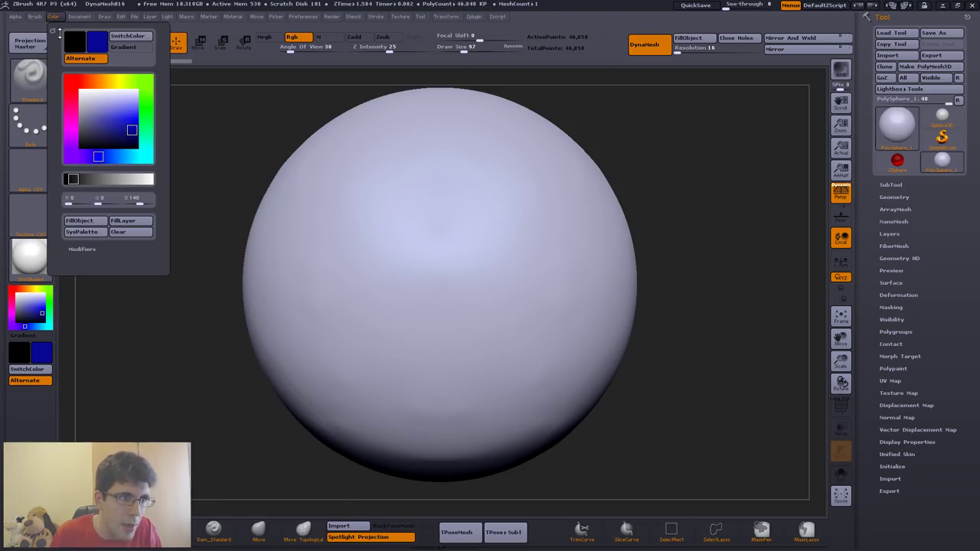
{"action": "left_click", "coordinate": [87, 221]}
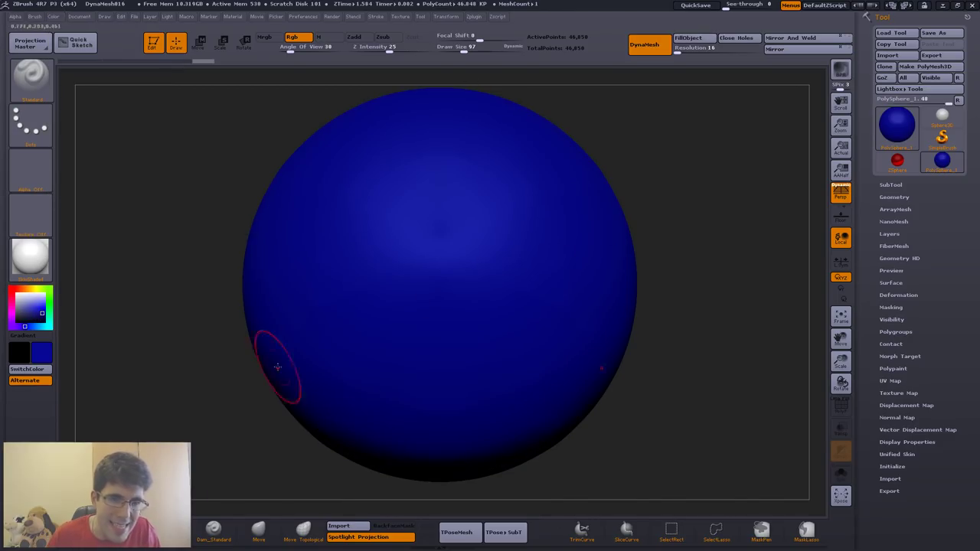
Step: Try red-orange paint hues and turn on Gradient colour blending
{"action": "left_click_drag", "start_coordinate": [24, 299], "coordinate": [22, 299]}
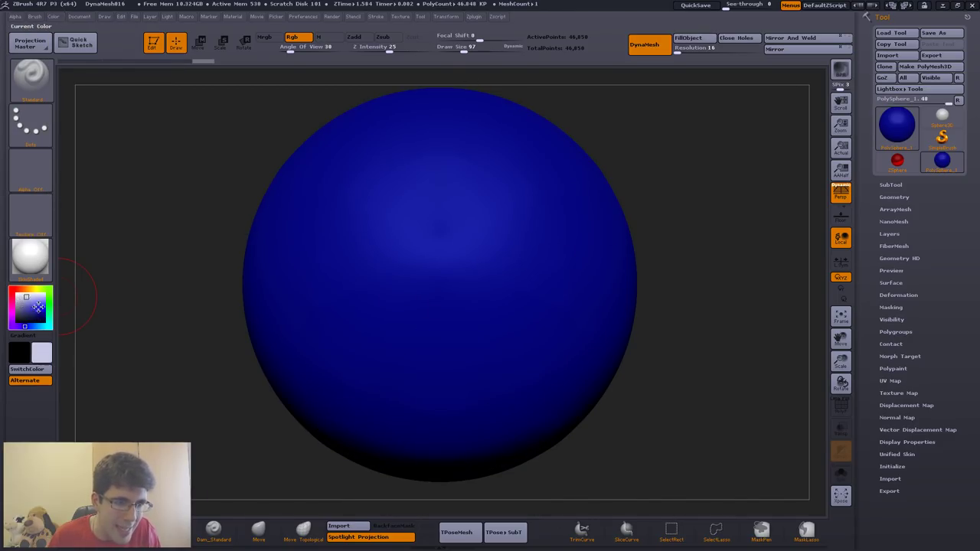
{"action": "left_click", "coordinate": [21, 289]}
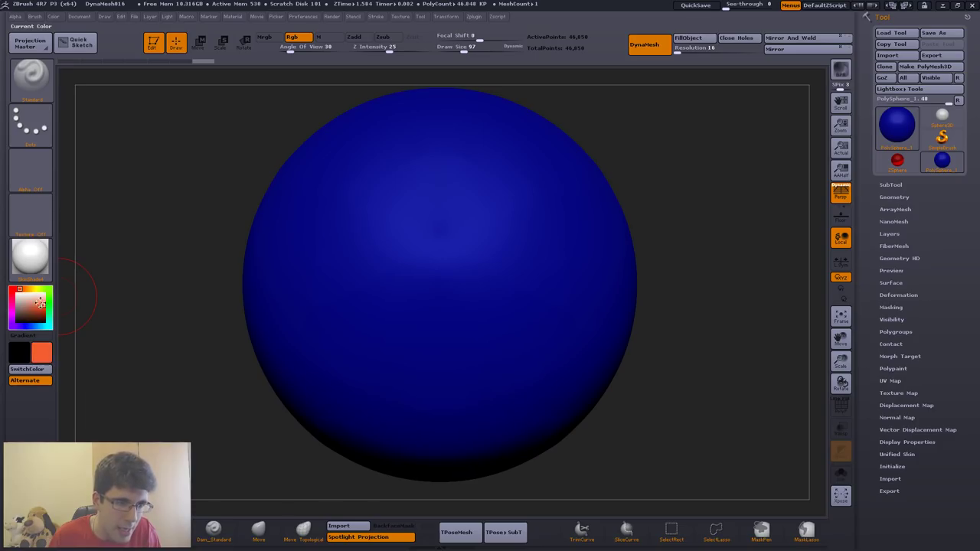
{"action": "left_click", "coordinate": [31, 290]}
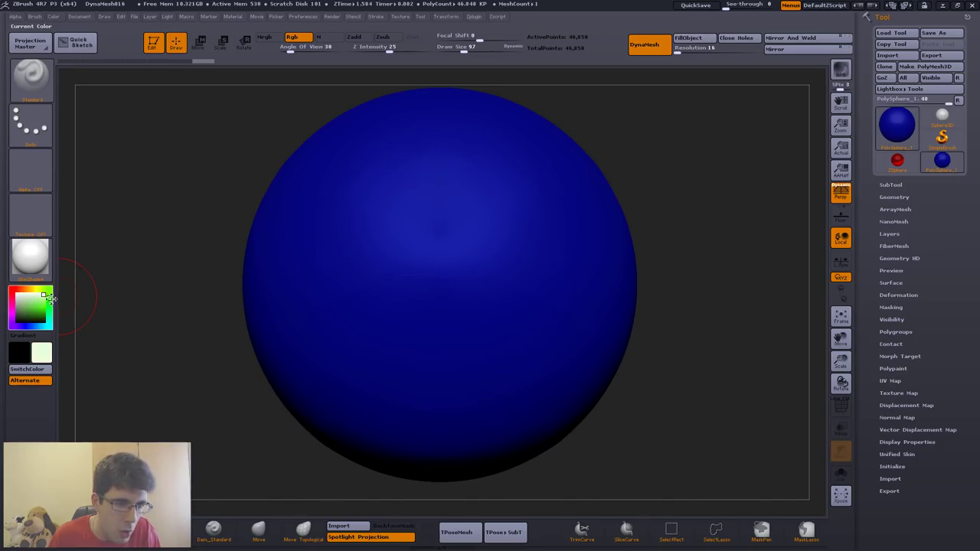
{"action": "left_click", "coordinate": [46, 335]}
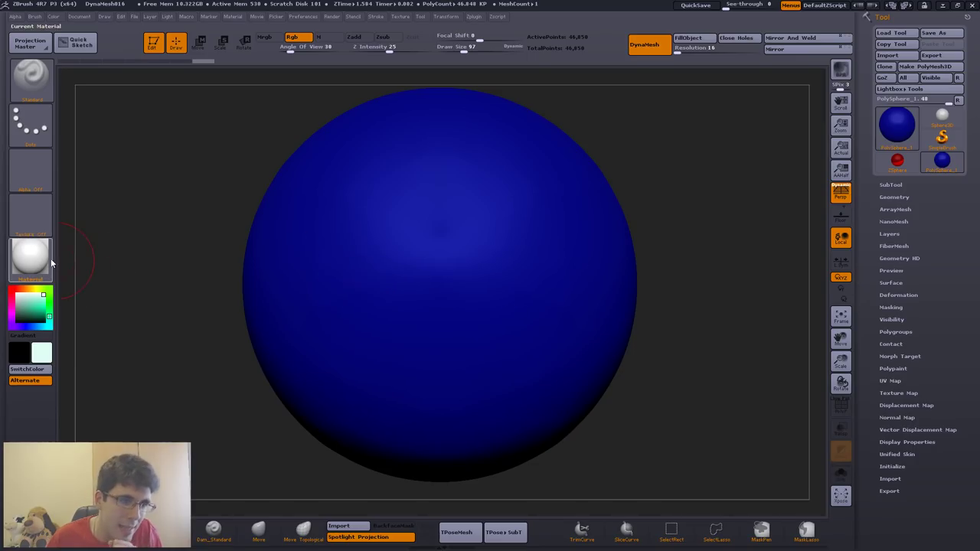
{"action": "left_click", "coordinate": [31, 259]}
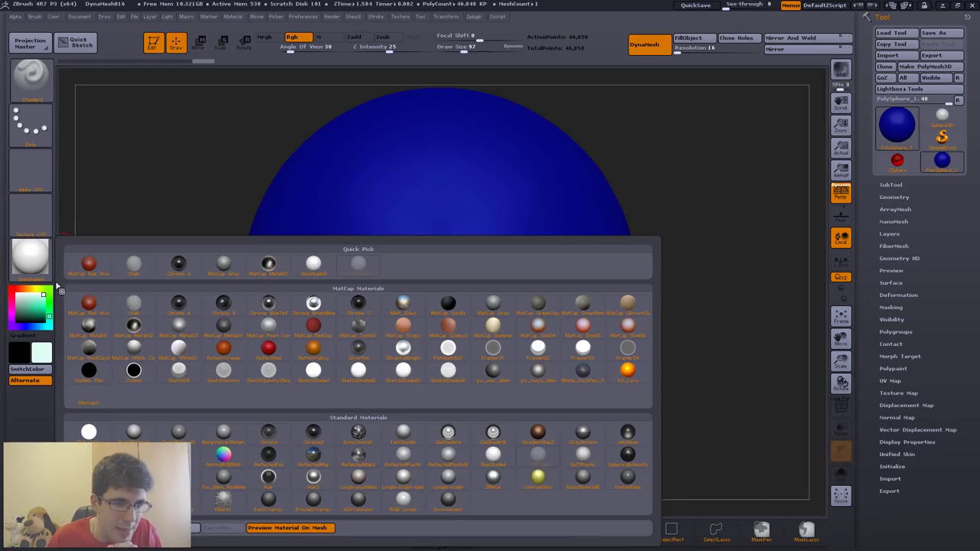
{"action": "left_click", "coordinate": [192, 307]}
{"action": "left_click", "coordinate": [32, 264]}
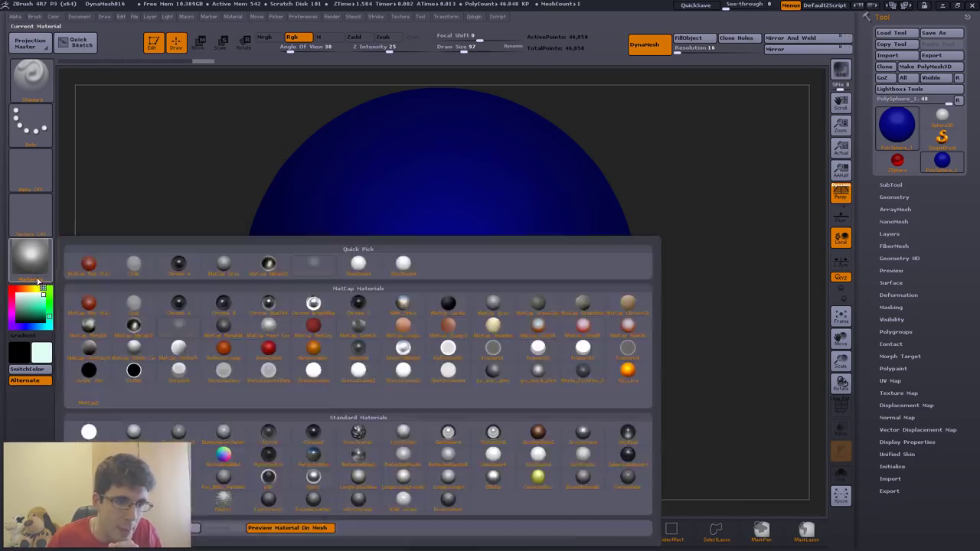
{"action": "left_click", "coordinate": [32, 264]}
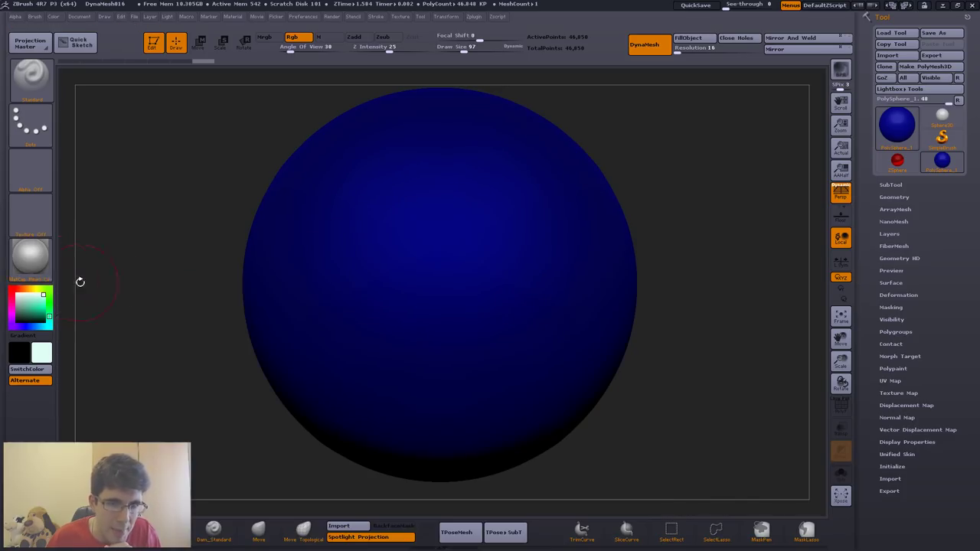
{"action": "left_click", "coordinate": [32, 263]}
{"action": "left_click", "coordinate": [133, 371]}
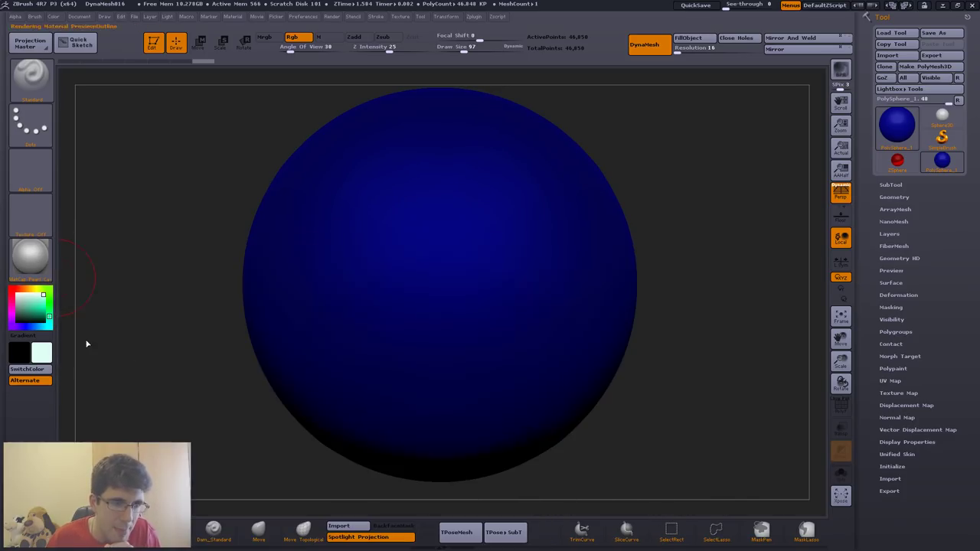
{"action": "left_click", "coordinate": [31, 259]}
{"action": "left_click", "coordinate": [493, 264]}
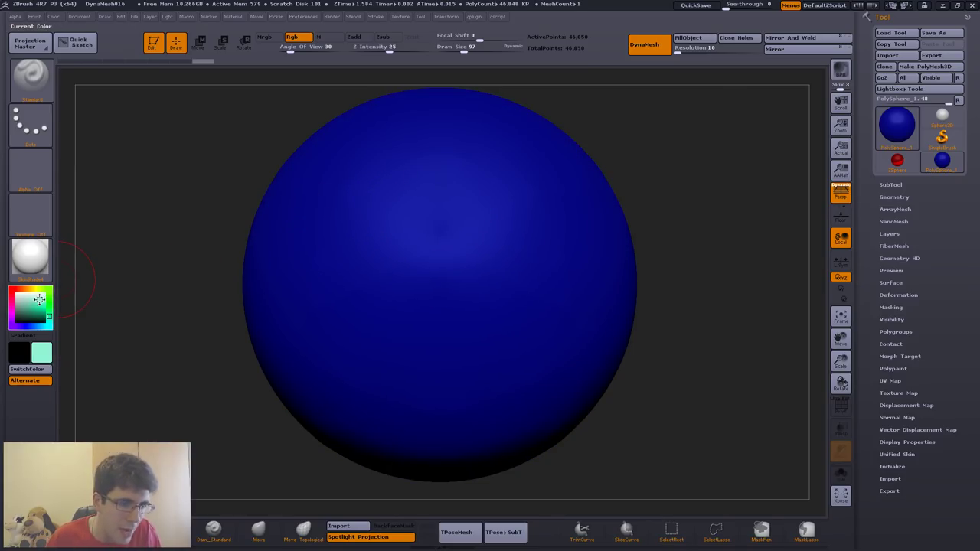
Step: Fill the whole sphere with light mint green and set painting to material only (M)
{"action": "left_click_drag", "start_coordinate": [50, 304], "coordinate": [49, 290]}
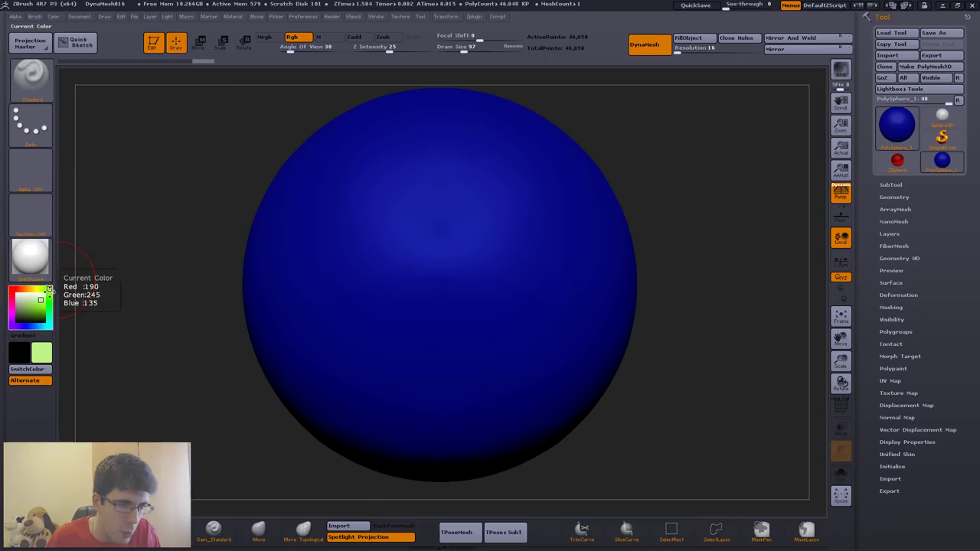
{"action": "left_click", "coordinate": [103, 20]}
{"action": "left_click", "coordinate": [86, 218]}
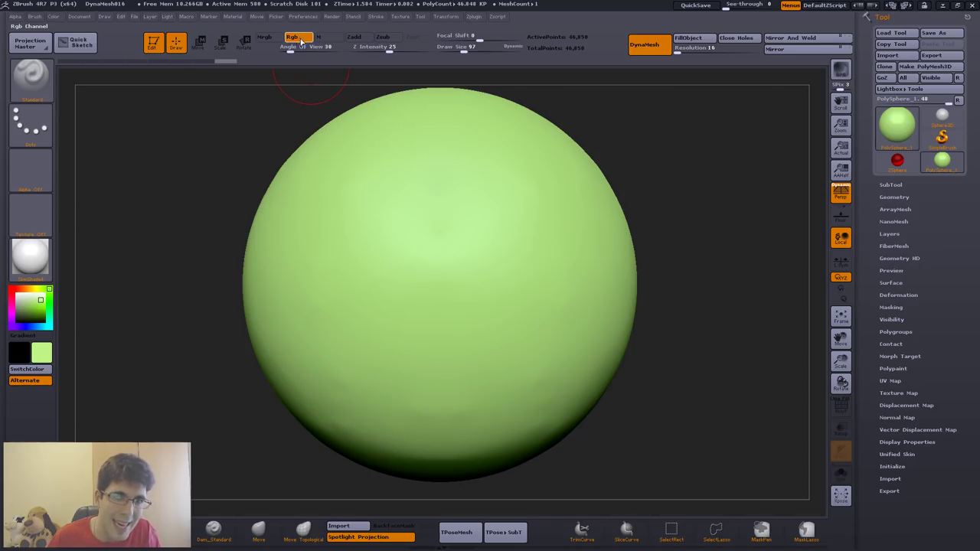
{"action": "left_click", "coordinate": [328, 39]}
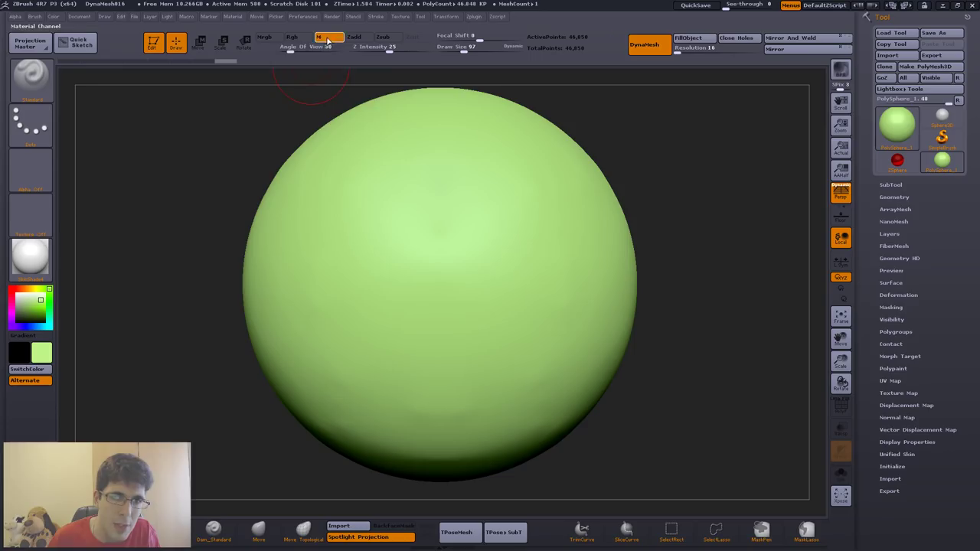
{"action": "left_click", "coordinate": [53, 16]}
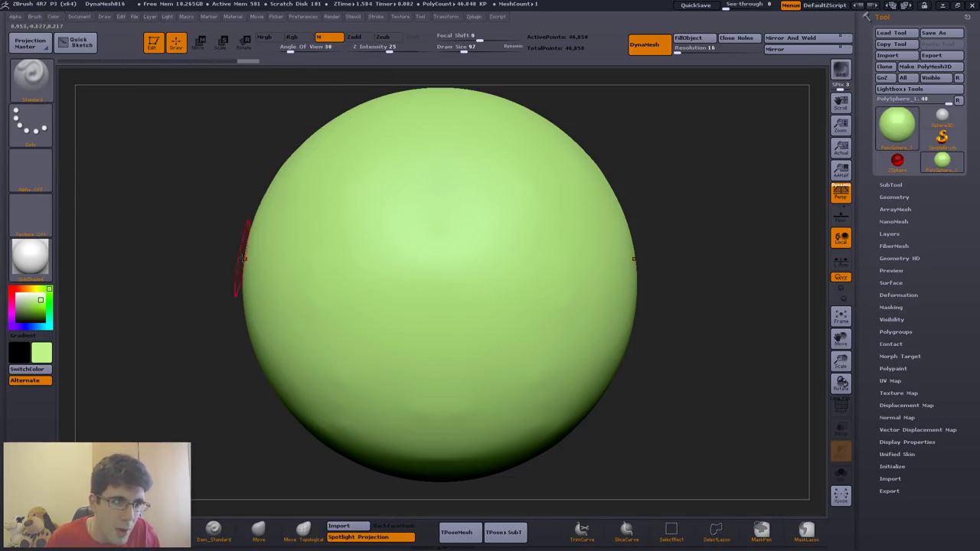
Step: Try the Chrome A material, then switch back to the white shaded material
{"action": "left_click", "coordinate": [30, 264]}
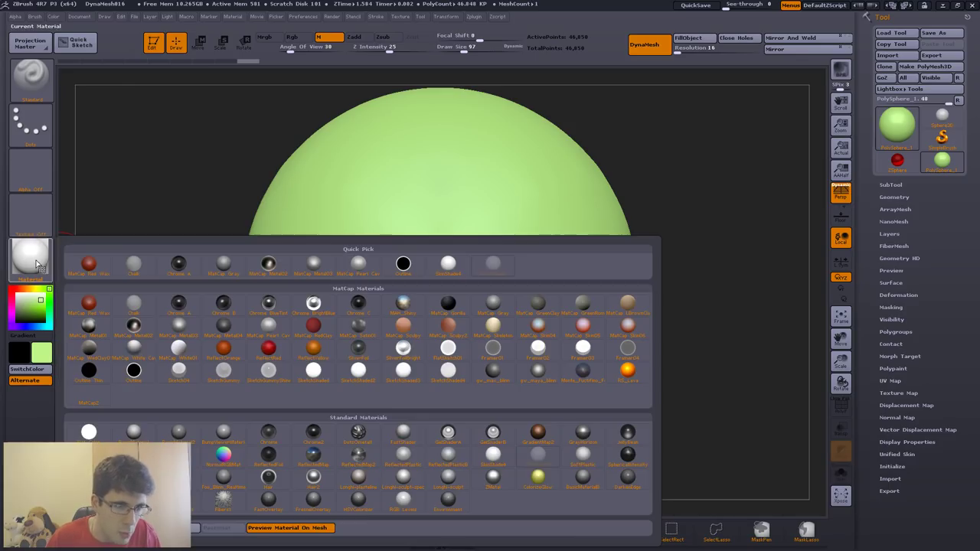
{"action": "left_click", "coordinate": [184, 306]}
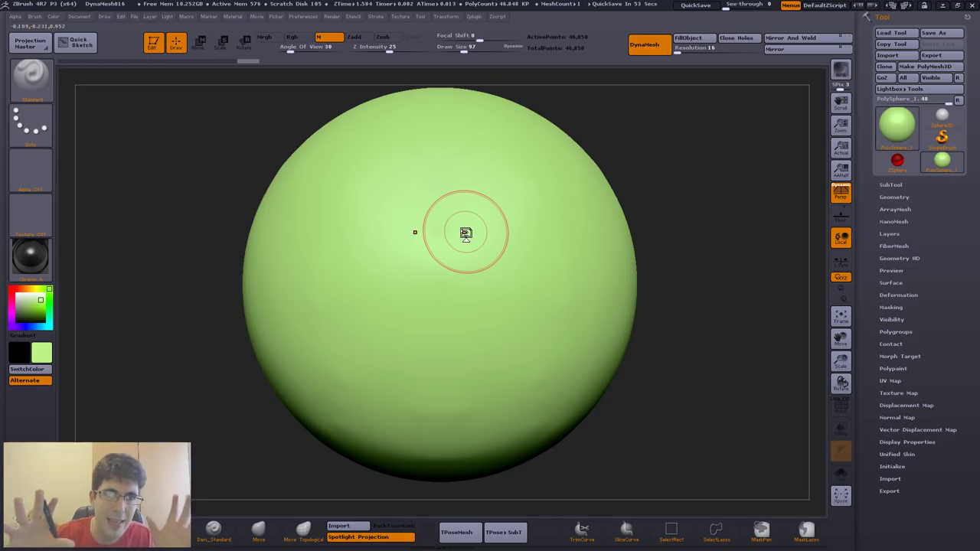
{"action": "left_click", "coordinate": [32, 259]}
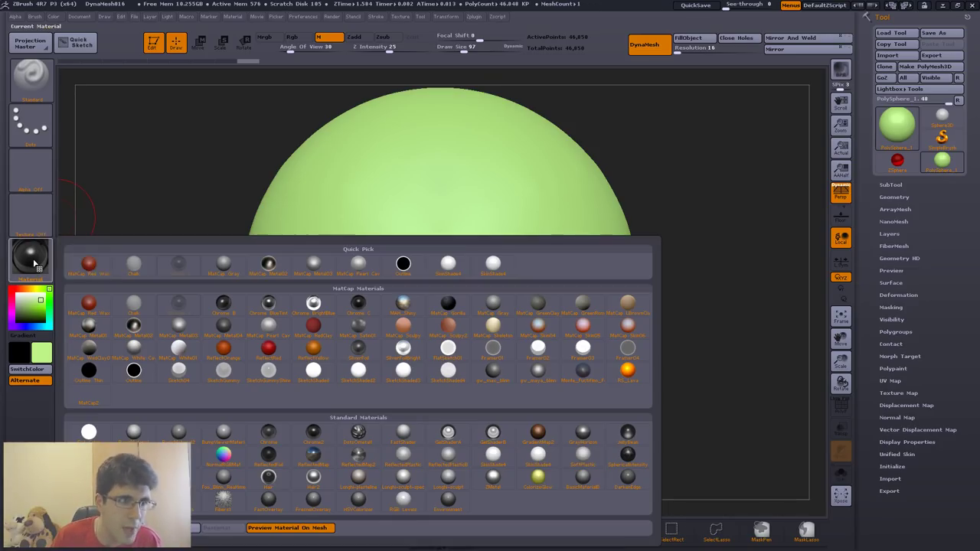
{"action": "left_click", "coordinate": [484, 274]}
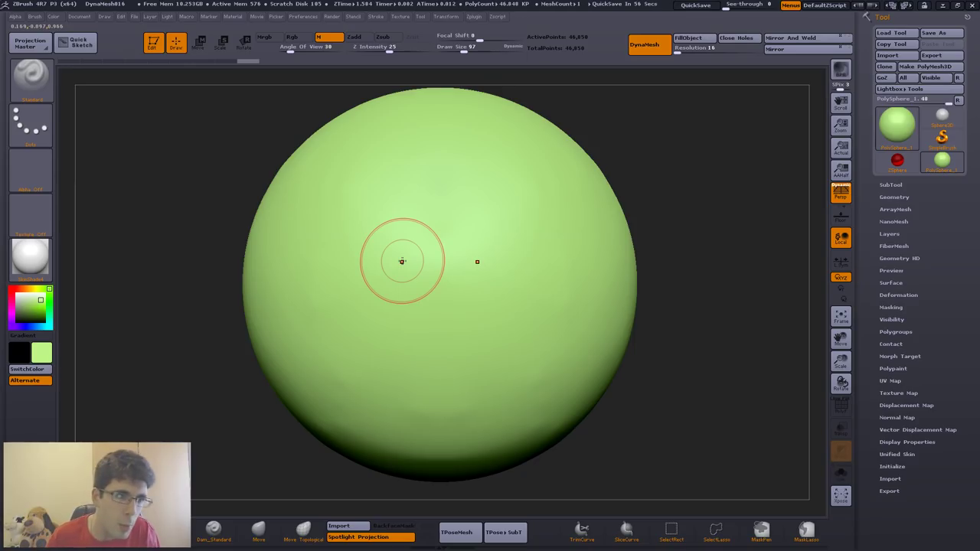
Step: Lower Draw Size from 97 to 65 and pick red as the paint colour
{"action": "key", "text": "s"}
{"action": "left_click_drag", "start_coordinate": [406, 251], "coordinate": [396, 206]}
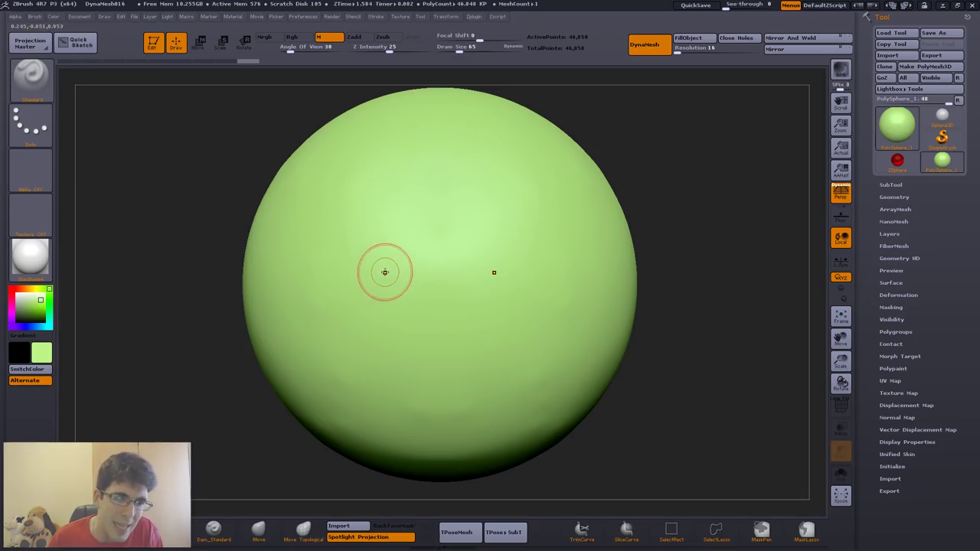
{"action": "left_click", "coordinate": [12, 289]}
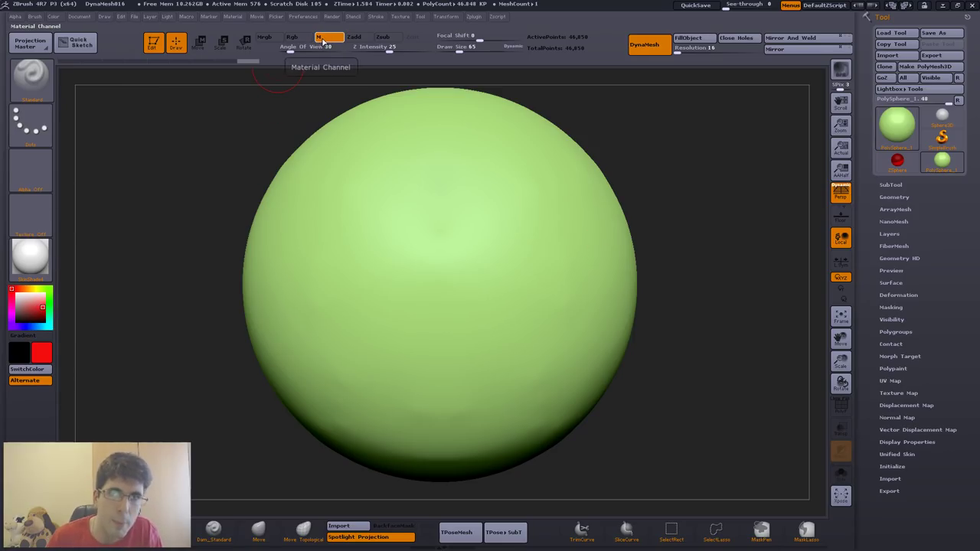
Step: Turn Rgb back on and paint mirrored red stripes with magenta stripes inside them
{"action": "left_click", "coordinate": [328, 37]}
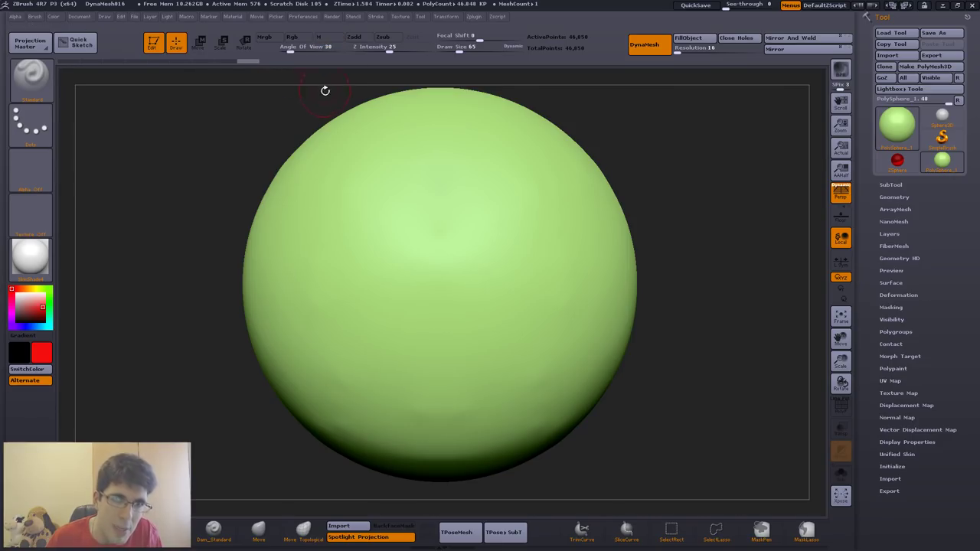
{"action": "left_click", "coordinate": [298, 37]}
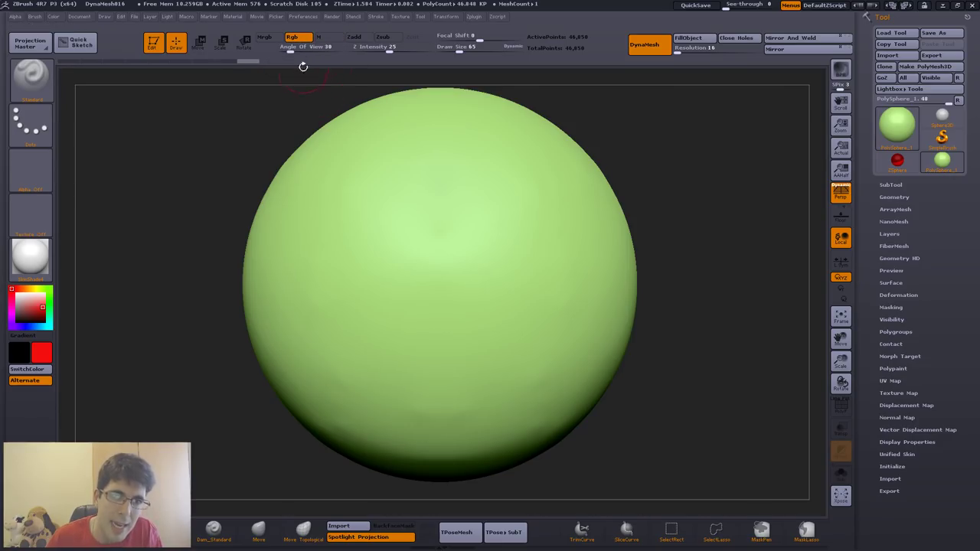
{"action": "mouse_move", "coordinate": [357, 320]}
{"action": "left_mouse_down"}
{"action": "mouse_move", "coordinate": [369, 200]}
{"action": "mouse_move", "coordinate": [358, 348]}
{"action": "left_mouse_up"}
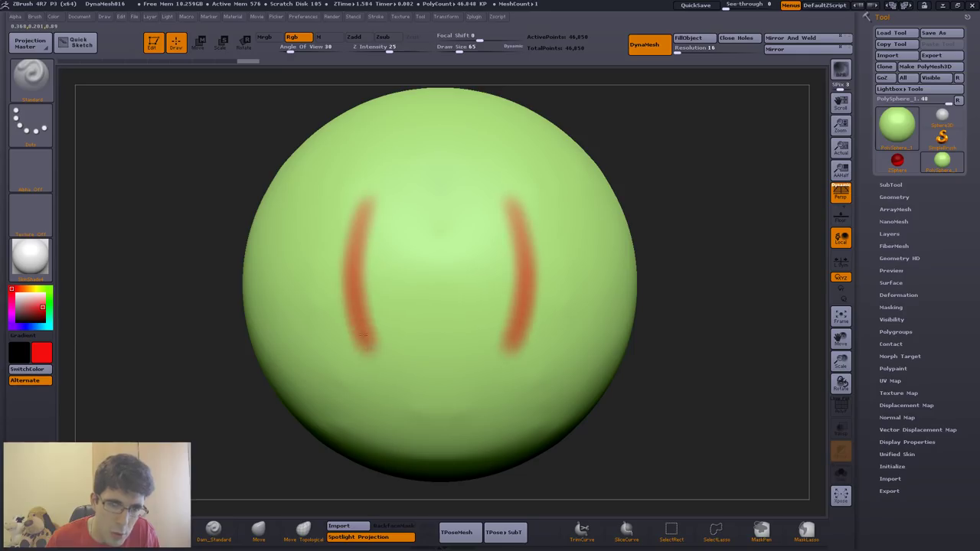
{"action": "left_click_drag", "start_coordinate": [11, 295], "coordinate": [12, 309]}
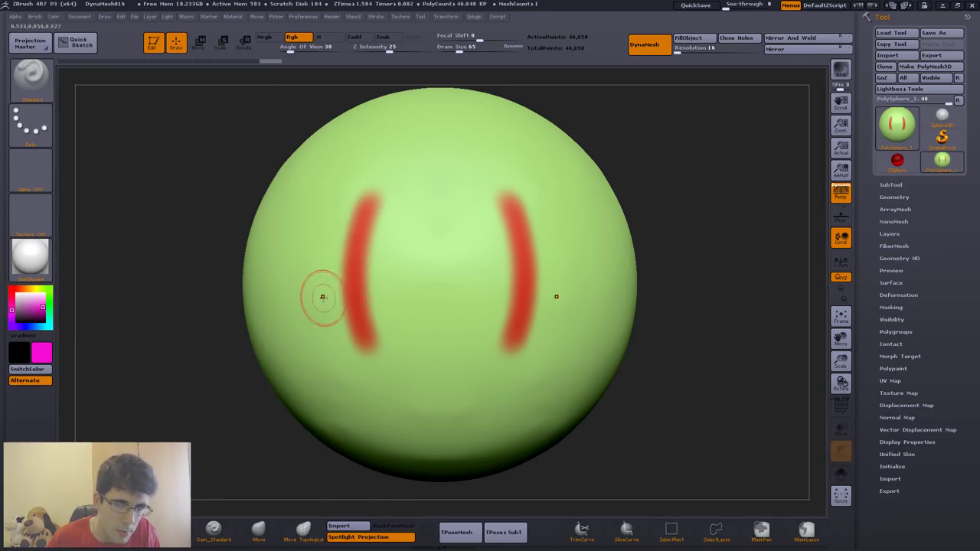
{"action": "mouse_move", "coordinate": [393, 332]}
{"action": "left_mouse_down"}
{"action": "mouse_move", "coordinate": [400, 345]}
{"action": "mouse_move", "coordinate": [394, 218]}
{"action": "mouse_move", "coordinate": [398, 356]}
{"action": "left_mouse_up"}
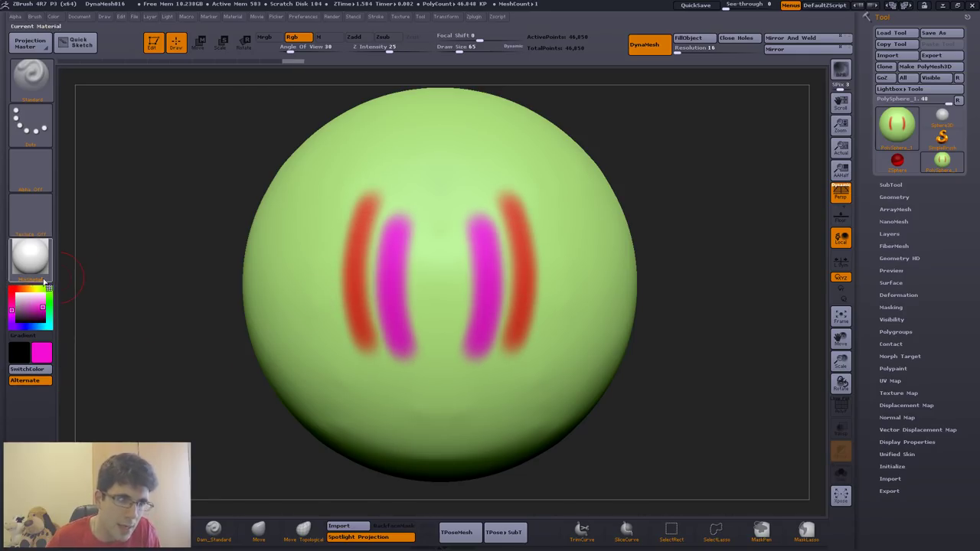
Step: Paint mirrored pure blue stripes outside the red ones
{"action": "left_click_drag", "start_coordinate": [25, 323], "coordinate": [26, 326]}
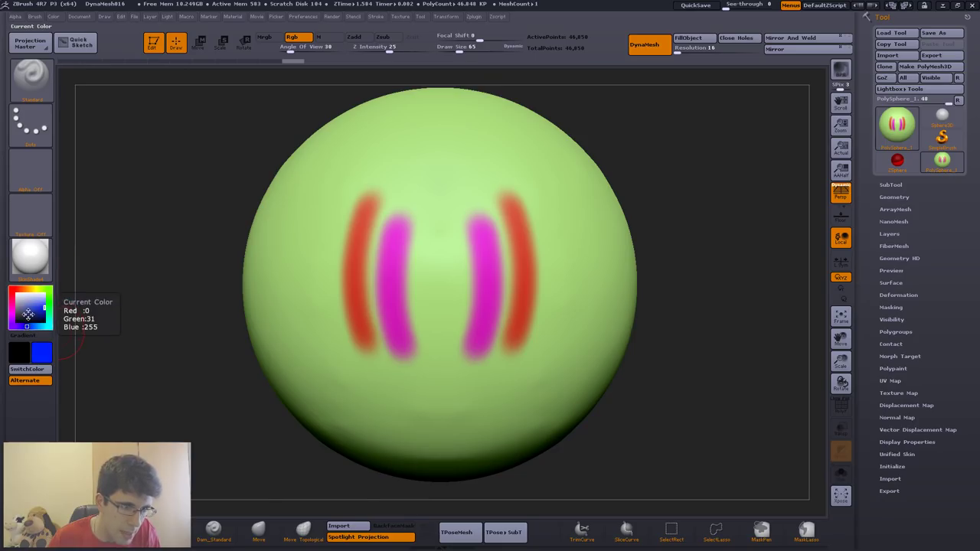
{"action": "left_click", "coordinate": [40, 303]}
{"action": "mouse_move", "coordinate": [314, 229]}
{"action": "left_mouse_down"}
{"action": "mouse_move", "coordinate": [325, 353]}
{"action": "mouse_move", "coordinate": [322, 342]}
{"action": "left_mouse_up"}
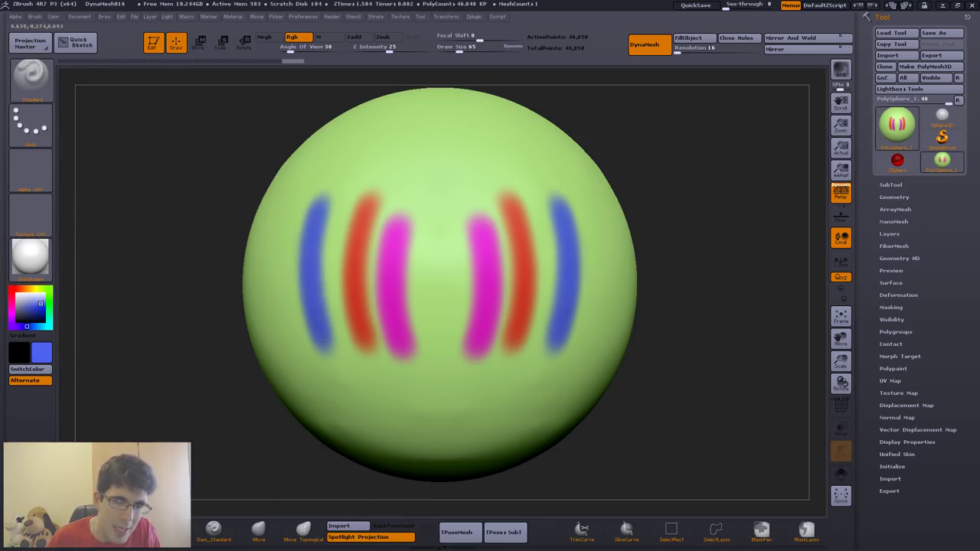
Step: Paint a wide symmetric blue arch across the top of the sphere
{"action": "left_click", "coordinate": [327, 38]}
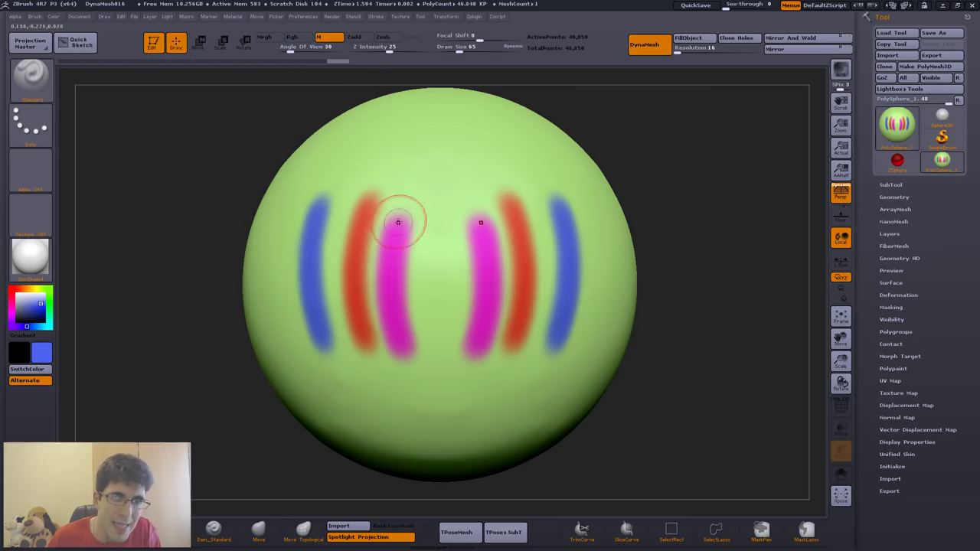
{"action": "left_click", "coordinate": [302, 38]}
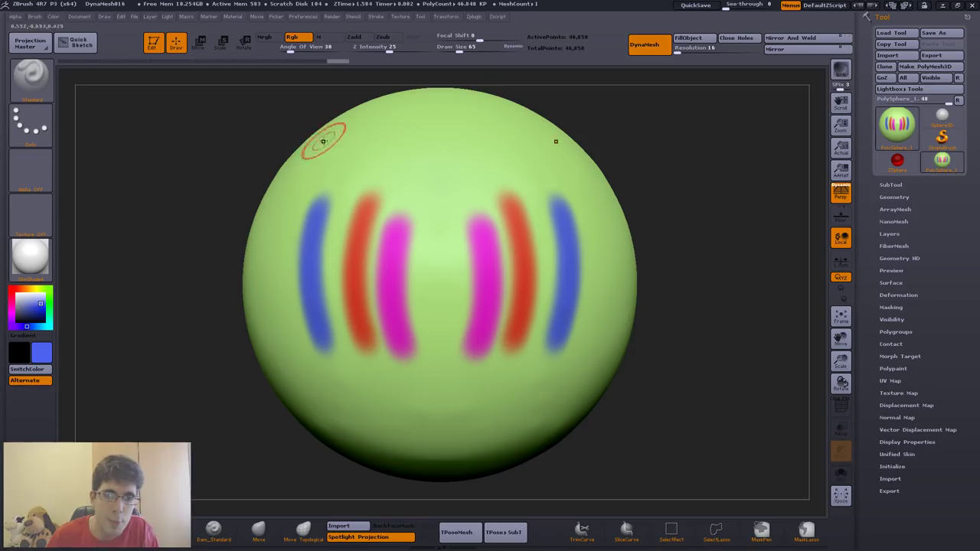
{"action": "left_click_drag", "start_coordinate": [383, 156], "coordinate": [498, 156]}
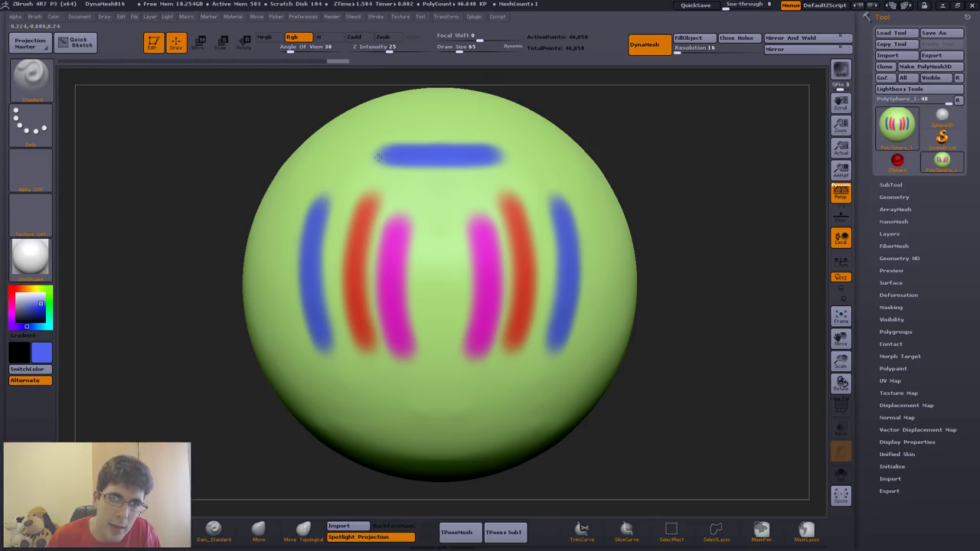
{"action": "left_click_drag", "start_coordinate": [337, 159], "coordinate": [542, 161]}
{"action": "left_click_drag", "start_coordinate": [340, 175], "coordinate": [331, 184]}
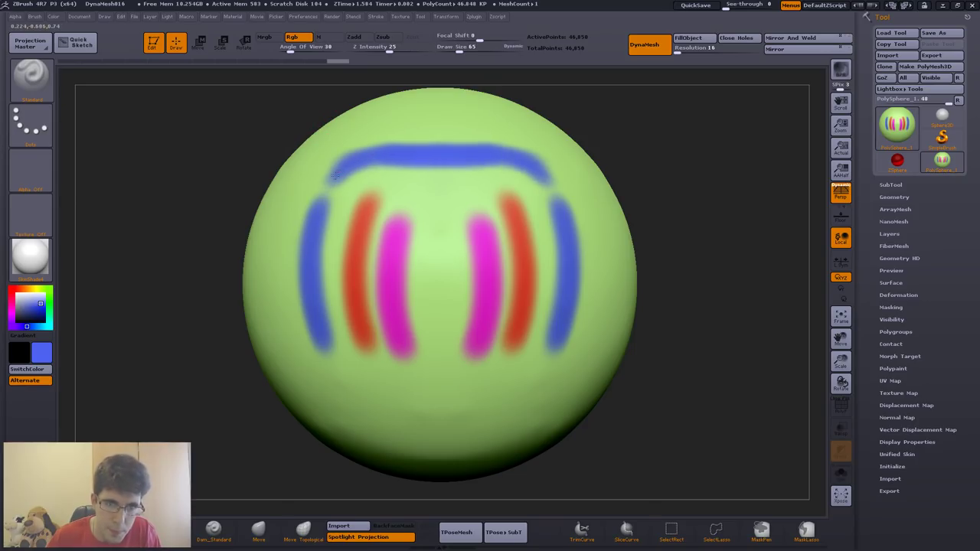
{"action": "mouse_move", "coordinate": [419, 262]}
{"action": "right_mouse_down"}
{"action": "mouse_move", "coordinate": [449, 192]}
{"action": "mouse_move", "coordinate": [416, 269]}
{"action": "right_mouse_up"}
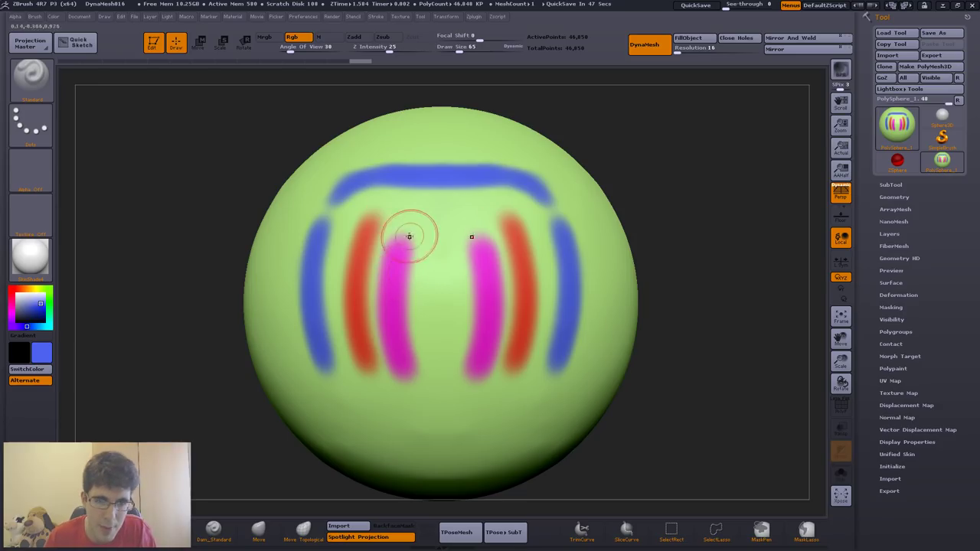
Step: Sink two eye sockets with Zsub and fill them with the black Outline material
{"action": "left_click", "coordinate": [297, 39]}
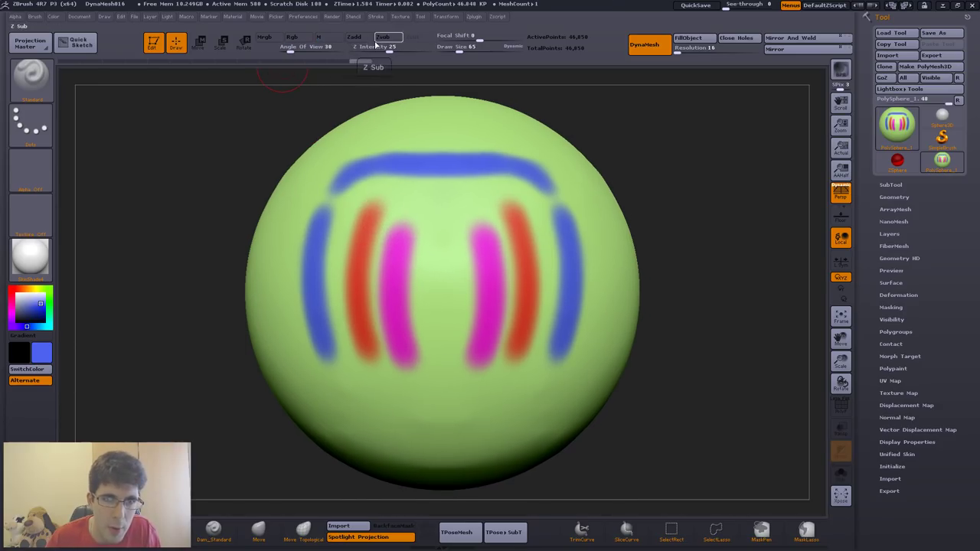
{"action": "mouse_move", "coordinate": [371, 214]}
{"action": "left_mouse_down"}
{"action": "mouse_move", "coordinate": [375, 242]}
{"action": "mouse_move", "coordinate": [379, 229]}
{"action": "mouse_move", "coordinate": [357, 242]}
{"action": "mouse_move", "coordinate": [386, 241]}
{"action": "left_mouse_up"}
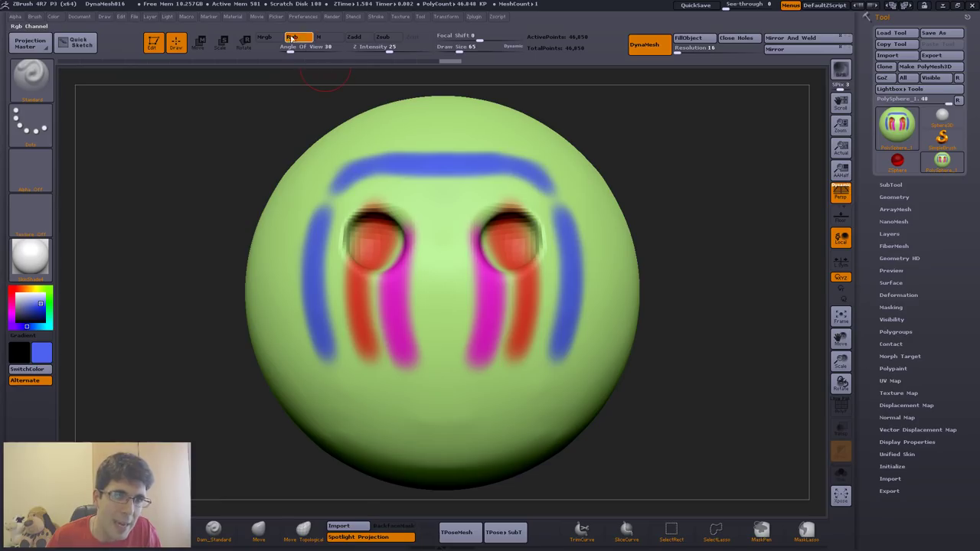
{"action": "left_click", "coordinate": [327, 37]}
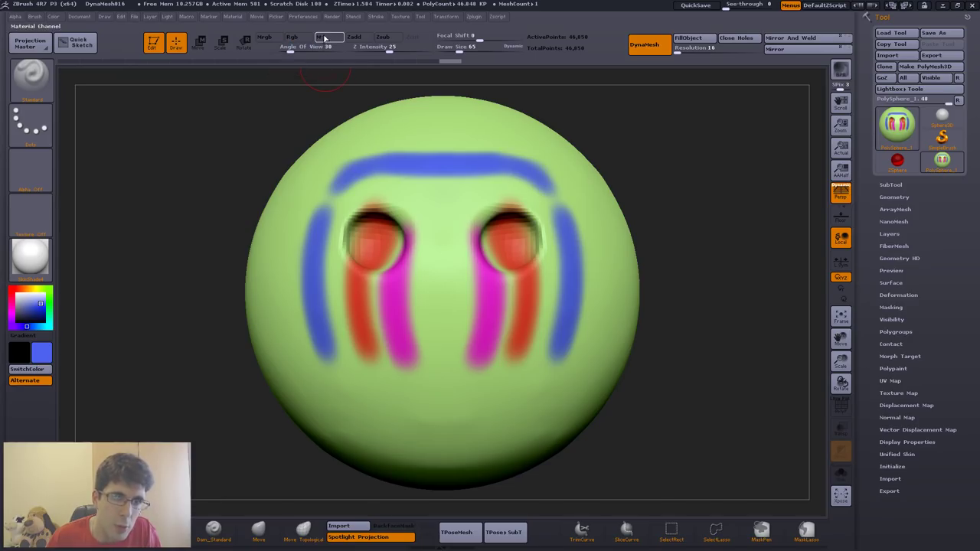
{"action": "left_click", "coordinate": [32, 261]}
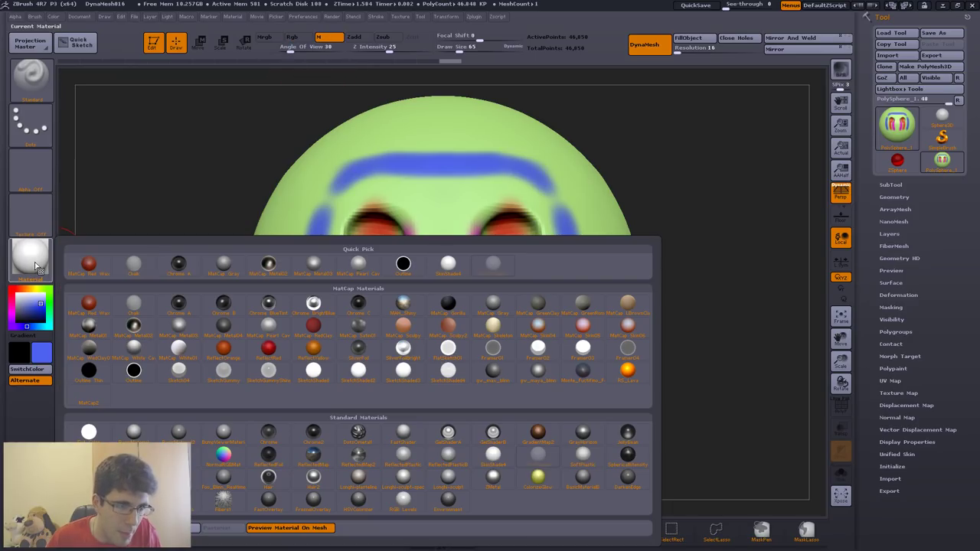
{"action": "left_click", "coordinate": [134, 370]}
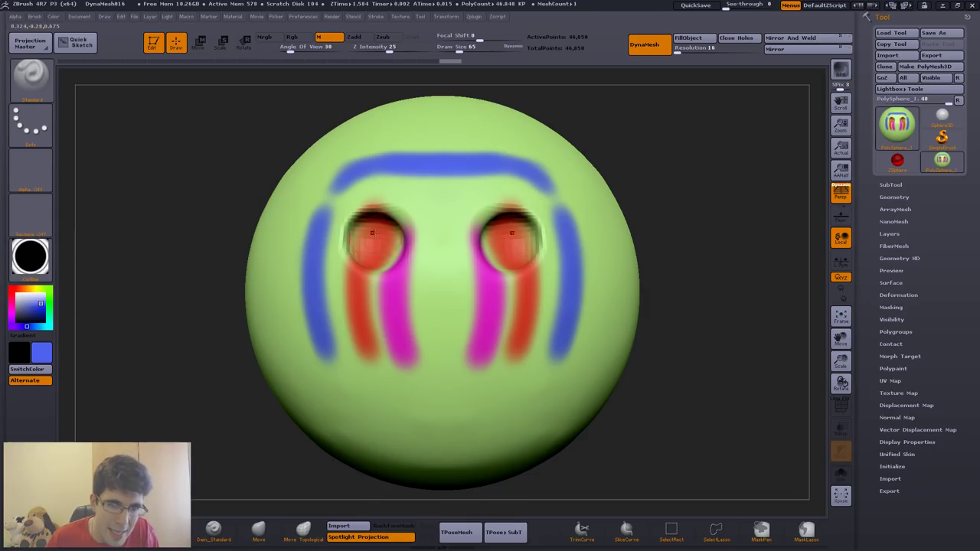
{"action": "left_click_drag", "start_coordinate": [372, 232], "coordinate": [371, 256]}
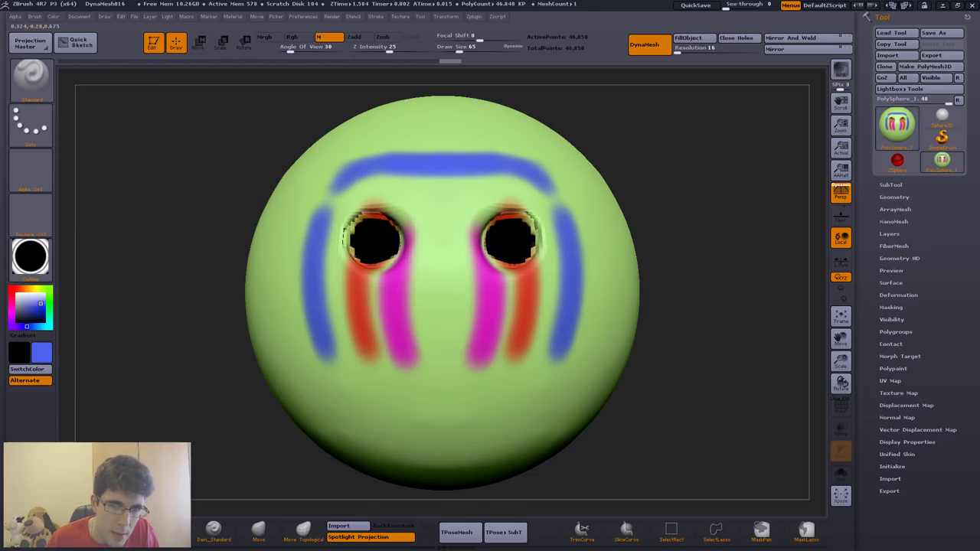
Step: Rotate to inspect the eye sockets and lower the Draw Size to 13
{"action": "left_click_drag", "start_coordinate": [380, 233], "coordinate": [386, 261]}
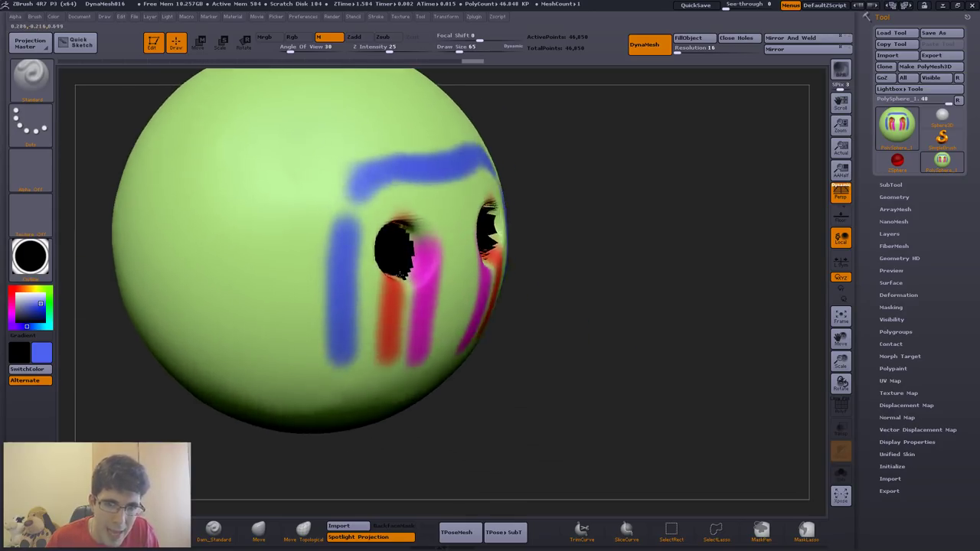
{"action": "scroll", "coordinate": [387, 260], "scroll_direction": "up", "scroll_amount": 10}
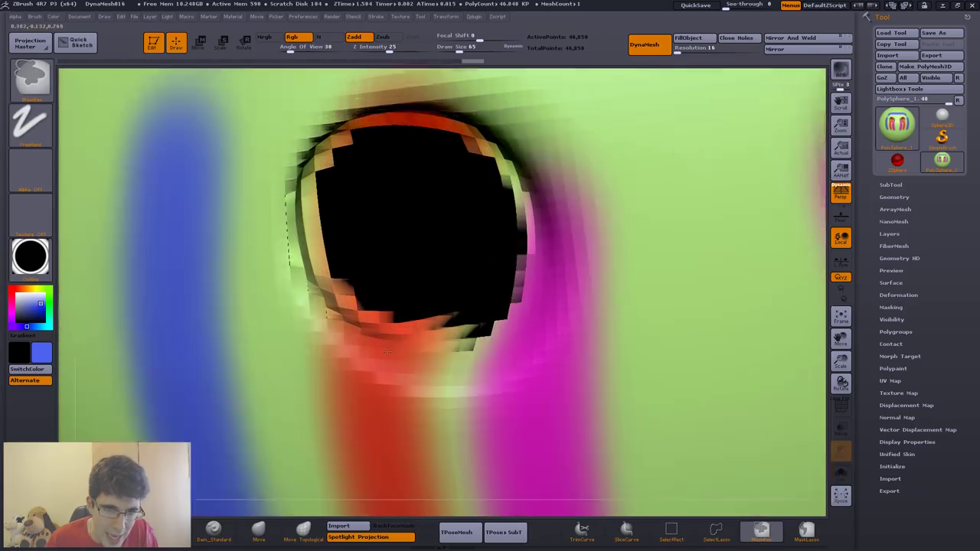
{"action": "key", "text": "s"}
{"action": "left_click_drag", "start_coordinate": [401, 276], "coordinate": [389, 276]}
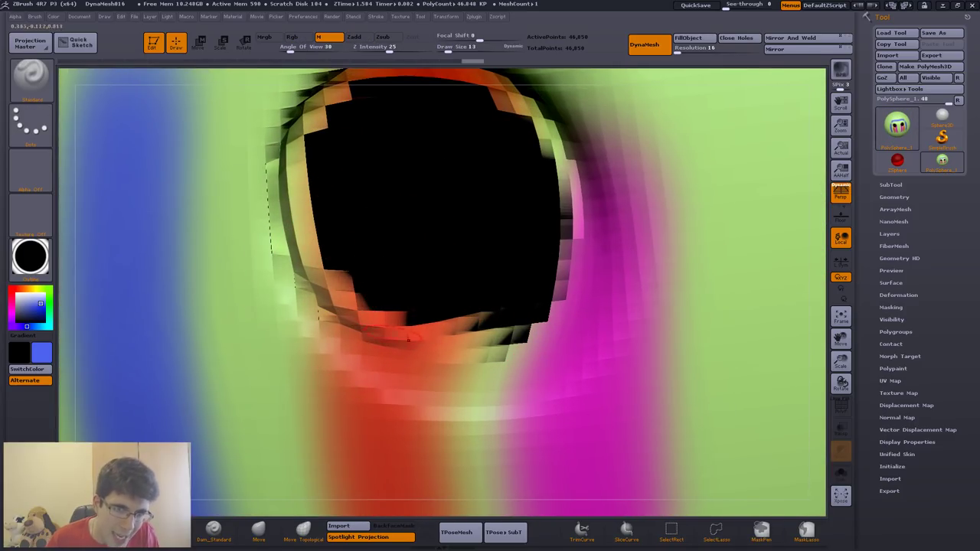
{"action": "scroll", "coordinate": [372, 273], "scroll_direction": "down", "scroll_amount": 5}
Step: Paint large mirrored eyebrows above both eye sockets with an orange material, then check them
{"action": "scroll", "coordinate": [161, 276], "scroll_direction": "down", "scroll_amount": 3}
{"action": "left_click", "coordinate": [30, 259]}
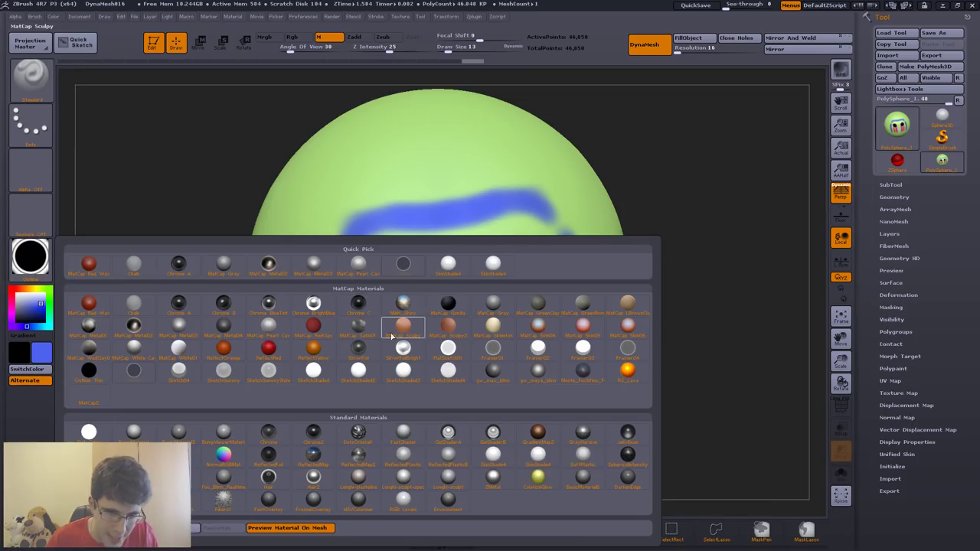
{"action": "left_click", "coordinate": [318, 353]}
{"action": "left_click_drag", "start_coordinate": [329, 211], "coordinate": [382, 164]}
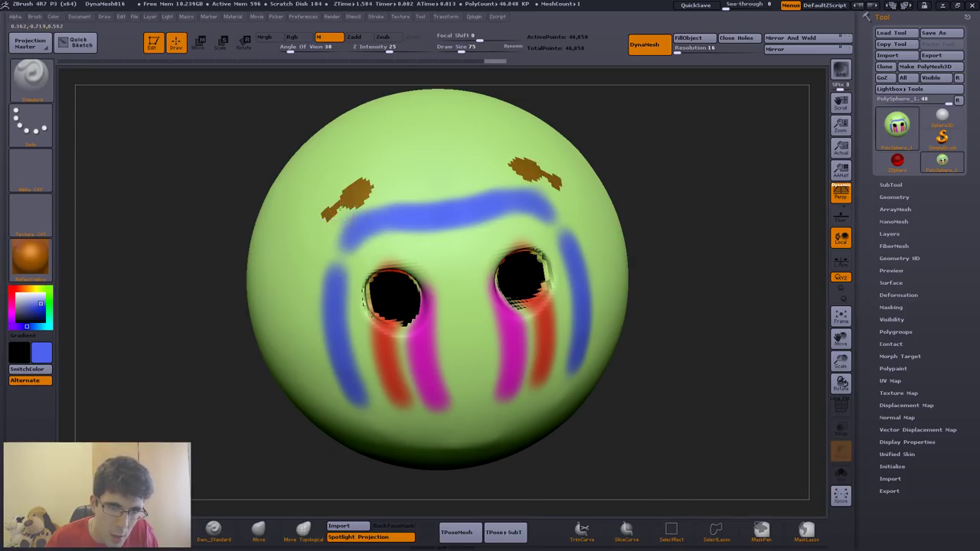
{"action": "scroll", "coordinate": [391, 233], "scroll_direction": "up", "scroll_amount": 3}
{"action": "scroll", "coordinate": [391, 234], "scroll_direction": "up", "scroll_amount": 3}
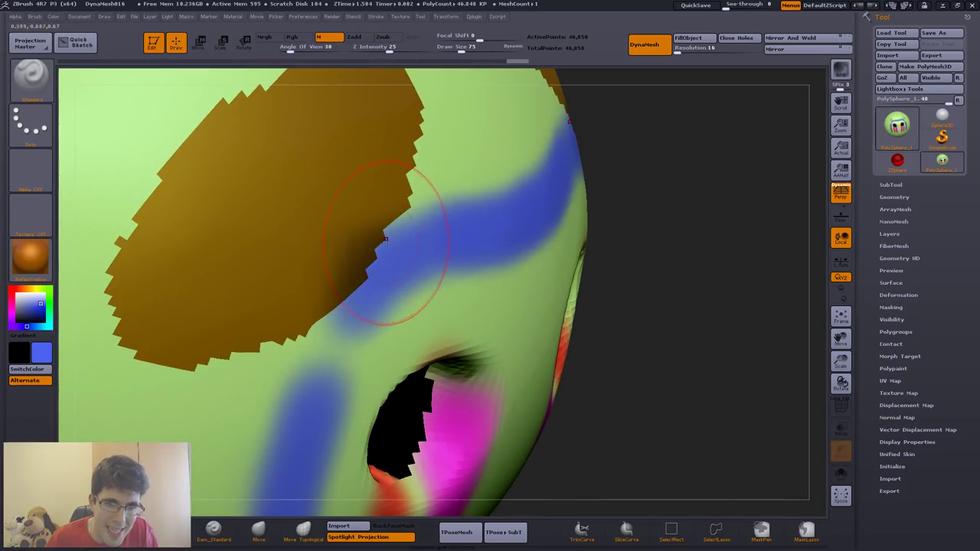
{"action": "scroll", "coordinate": [379, 239], "scroll_direction": "up", "scroll_amount": 3}
{"action": "scroll", "coordinate": [380, 239], "scroll_direction": "up", "scroll_amount": 2}
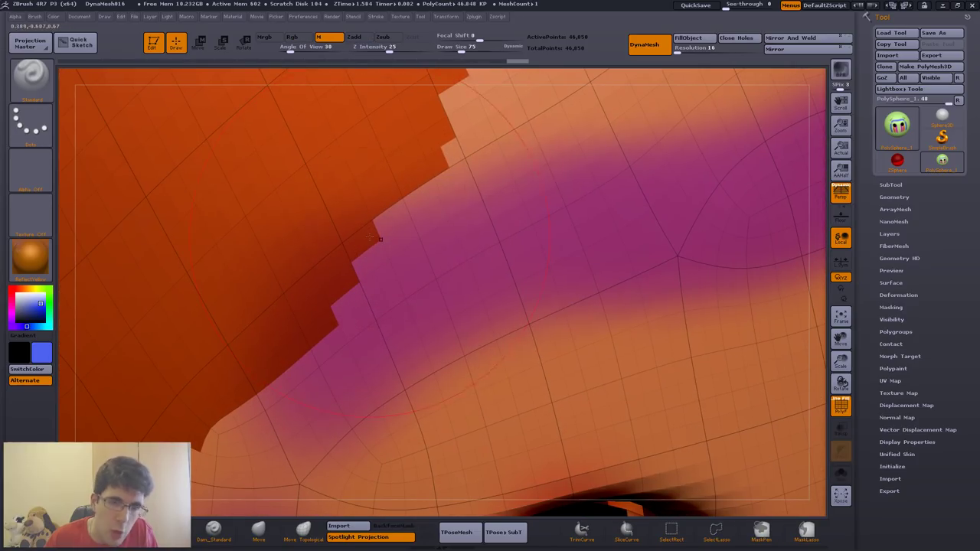
{"action": "scroll", "coordinate": [360, 283], "scroll_direction": "down", "scroll_amount": 3}
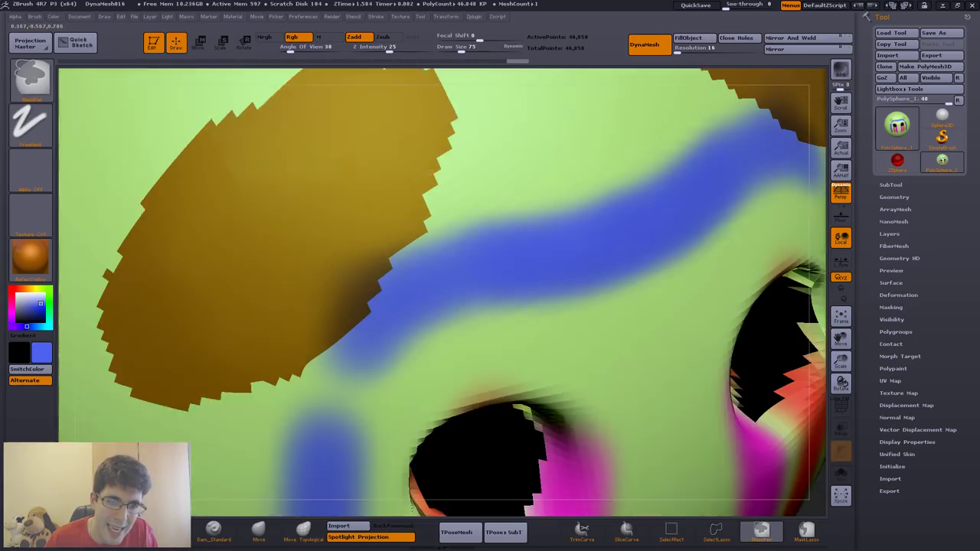
{"action": "scroll", "coordinate": [348, 294], "scroll_direction": "down", "scroll_amount": 3}
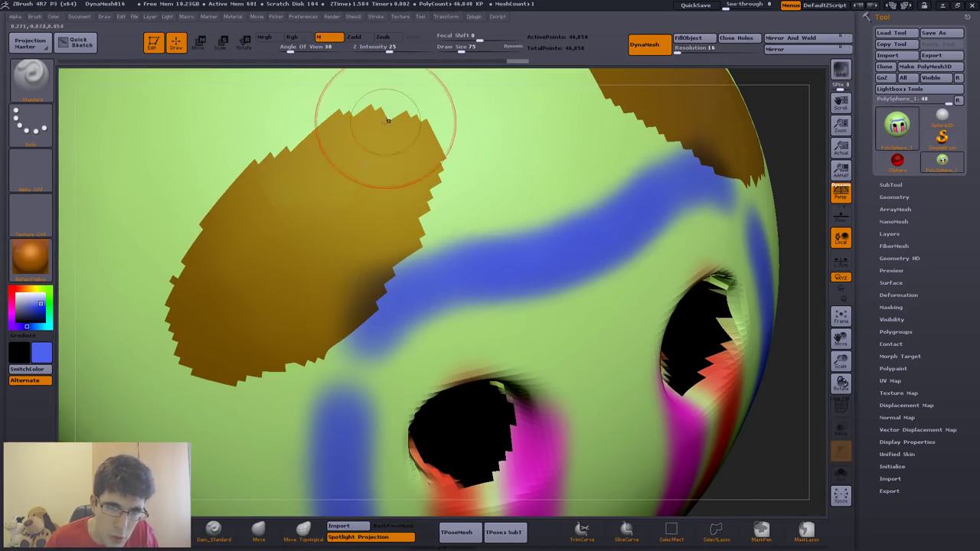
{"action": "scroll", "coordinate": [373, 252], "scroll_direction": "down", "scroll_amount": 5}
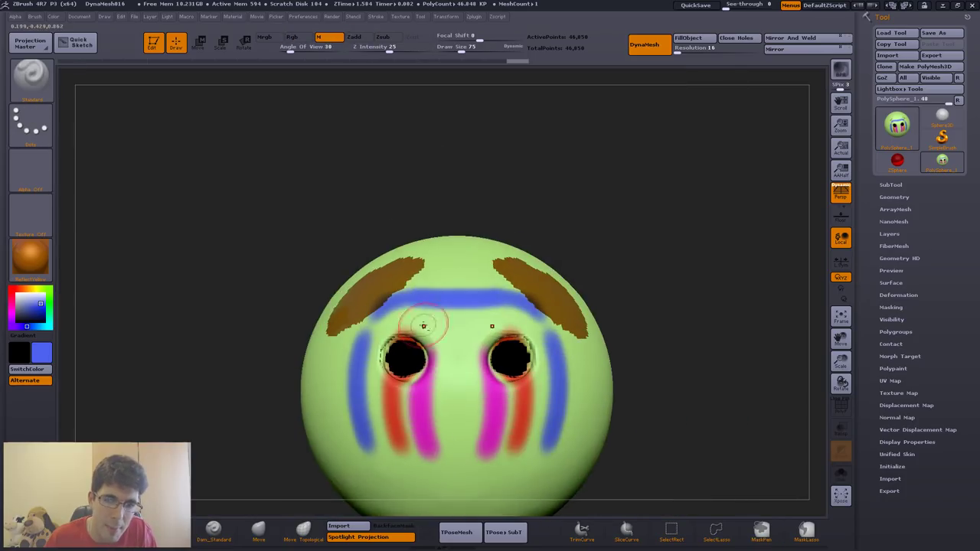
{"action": "right_click_drag", "start_coordinate": [416, 324], "coordinate": [401, 301]}
{"action": "scroll", "coordinate": [401, 301], "scroll_direction": "up", "scroll_amount": 5}
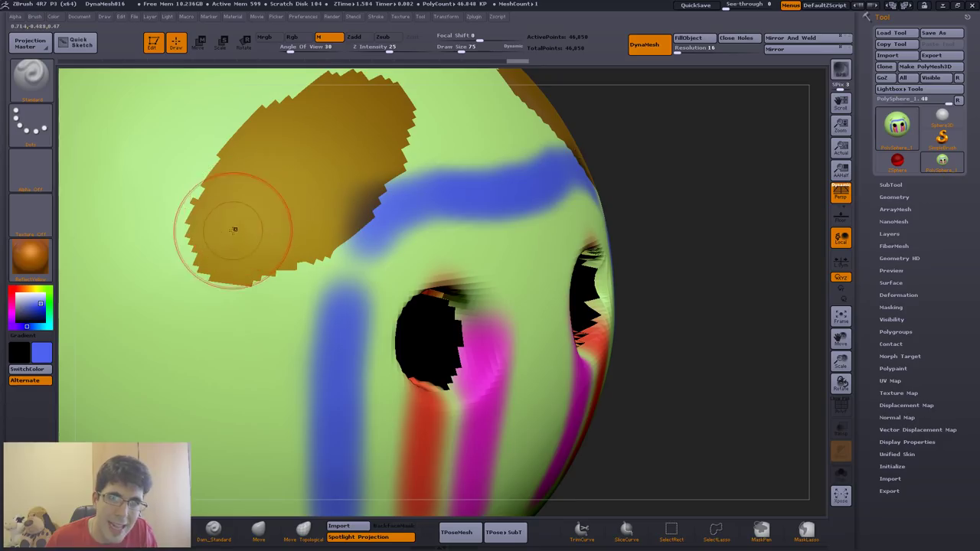
{"action": "right_click_drag", "start_coordinate": [234, 227], "coordinate": [285, 273]}
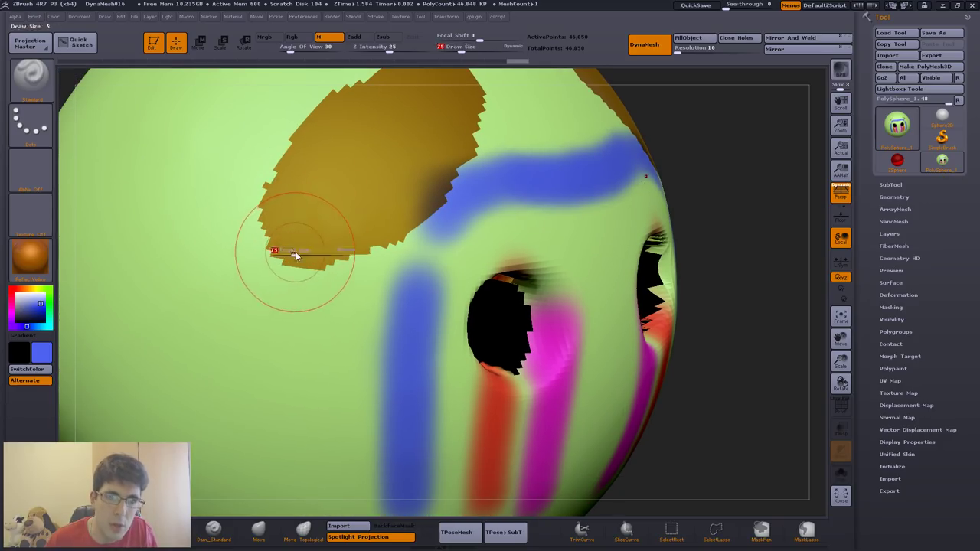
Step: Reduce Draw Size to 37 and switch back to colour-only Rgb painting
{"action": "key", "text": "s"}
{"action": "left_click_drag", "start_coordinate": [296, 252], "coordinate": [274, 253]}
{"action": "left_click_drag", "start_coordinate": [292, 47], "coordinate": [306, 47]}
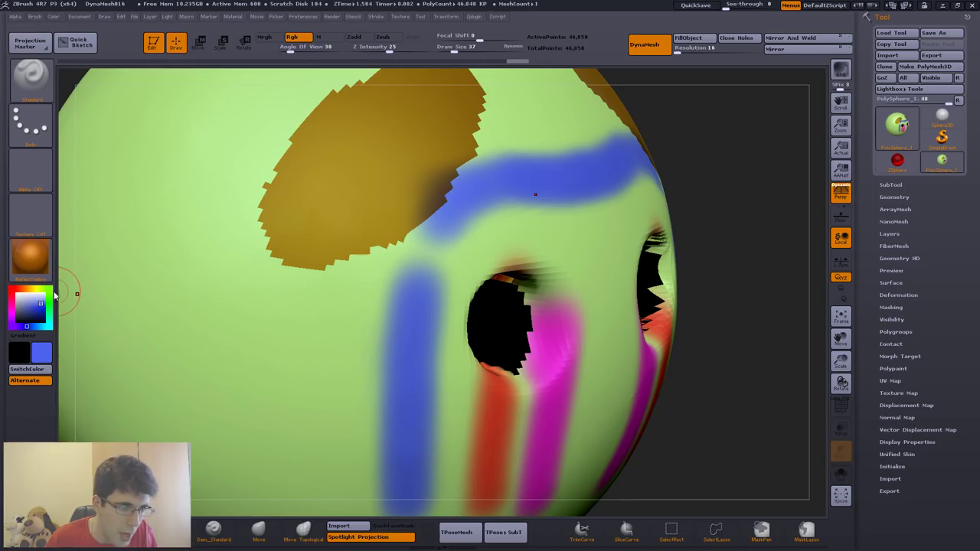
Step: Paint mirrored red streaks along the outer edge of each brown eyebrow
{"action": "left_click", "coordinate": [16, 289]}
{"action": "mouse_move", "coordinate": [207, 223]}
{"action": "left_mouse_down"}
{"action": "mouse_move", "coordinate": [283, 196]}
{"action": "mouse_move", "coordinate": [222, 222]}
{"action": "left_mouse_up"}
{"action": "scroll", "coordinate": [266, 222], "scroll_direction": "up", "scroll_amount": 3}
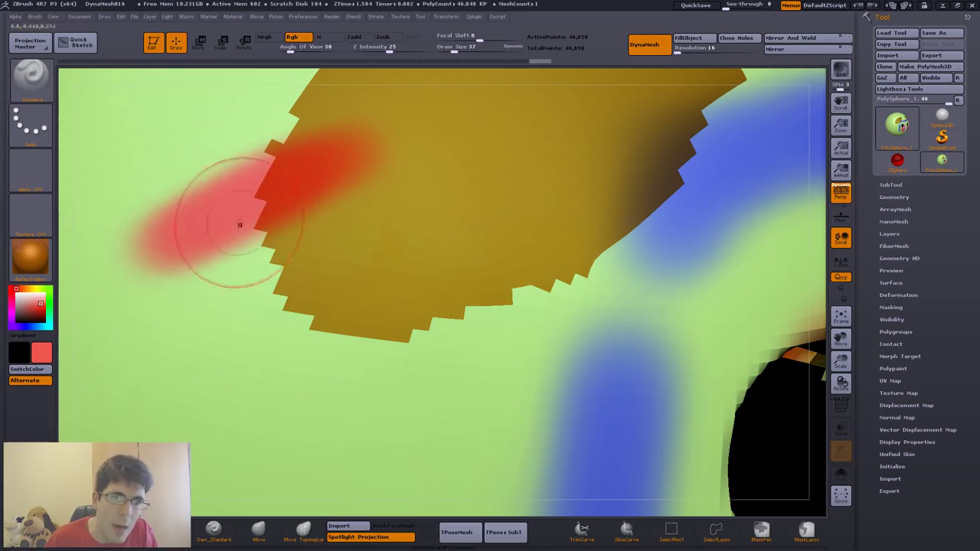
{"action": "scroll", "coordinate": [306, 252], "scroll_direction": "down", "scroll_amount": 5}
{"action": "scroll", "coordinate": [404, 264], "scroll_direction": "down", "scroll_amount": 4}
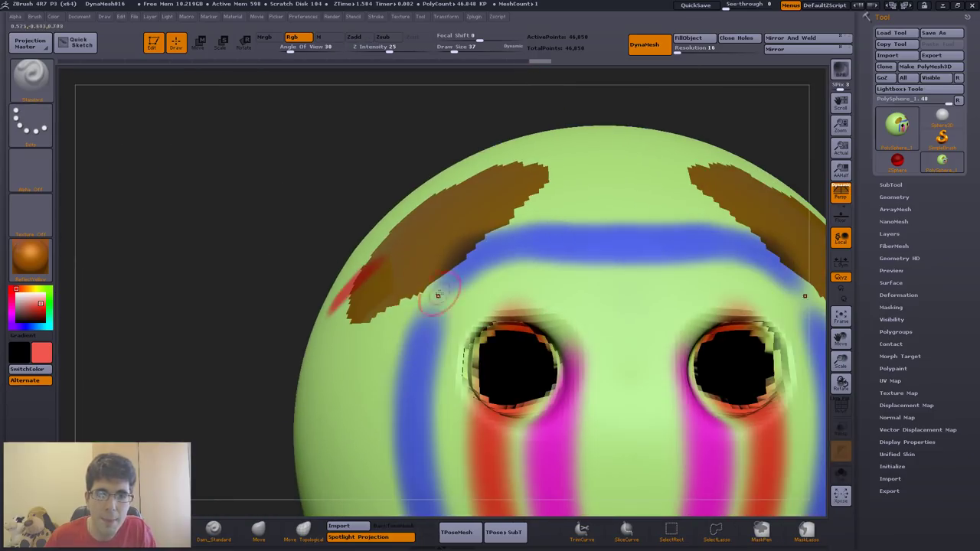
{"action": "mouse_move", "coordinate": [403, 264]}
{"action": "right_mouse_down"}
{"action": "mouse_move", "coordinate": [429, 330]}
{"action": "mouse_move", "coordinate": [418, 337]}
{"action": "mouse_move", "coordinate": [395, 264]}
{"action": "right_mouse_up"}
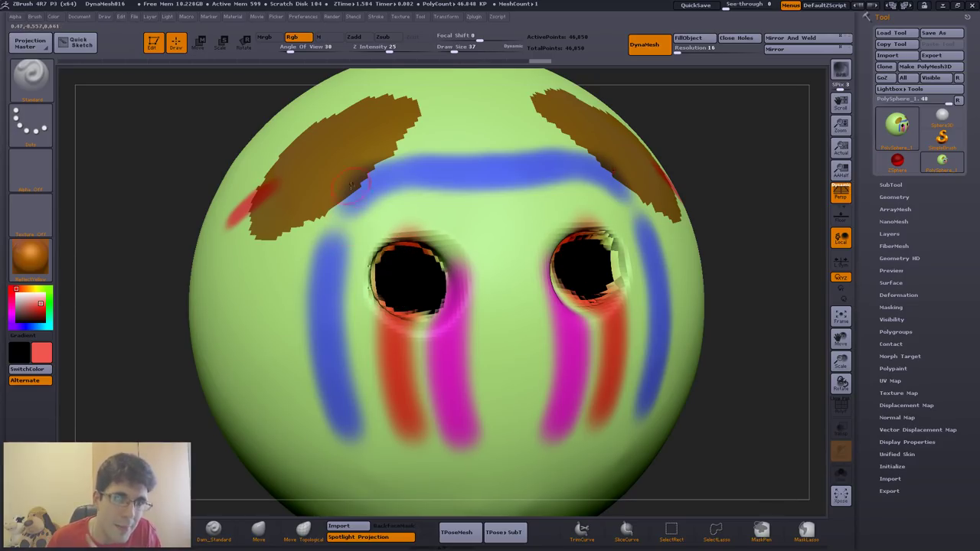
Step: Enable Mrgb painting with a white MatCap material and blue as the colour
{"action": "left_click", "coordinate": [323, 42]}
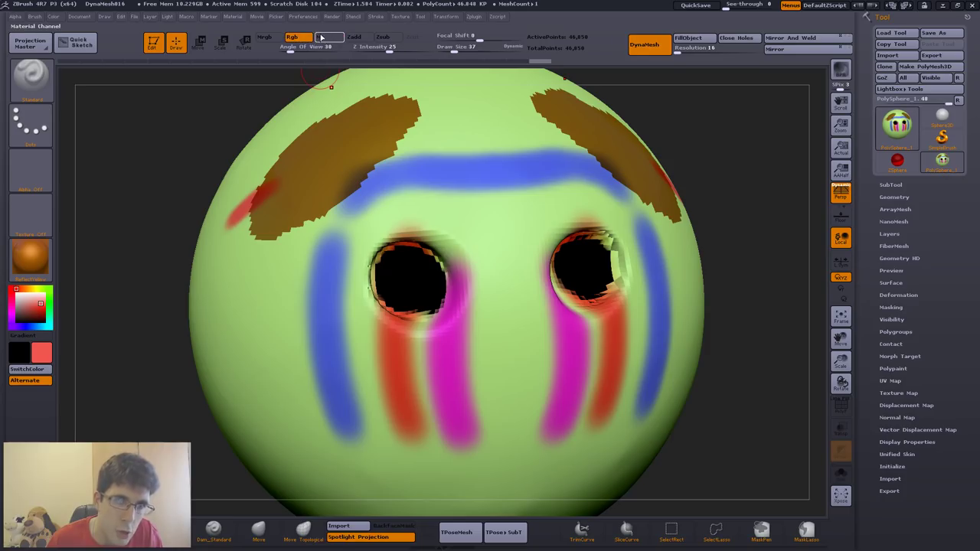
{"action": "left_click", "coordinate": [271, 38]}
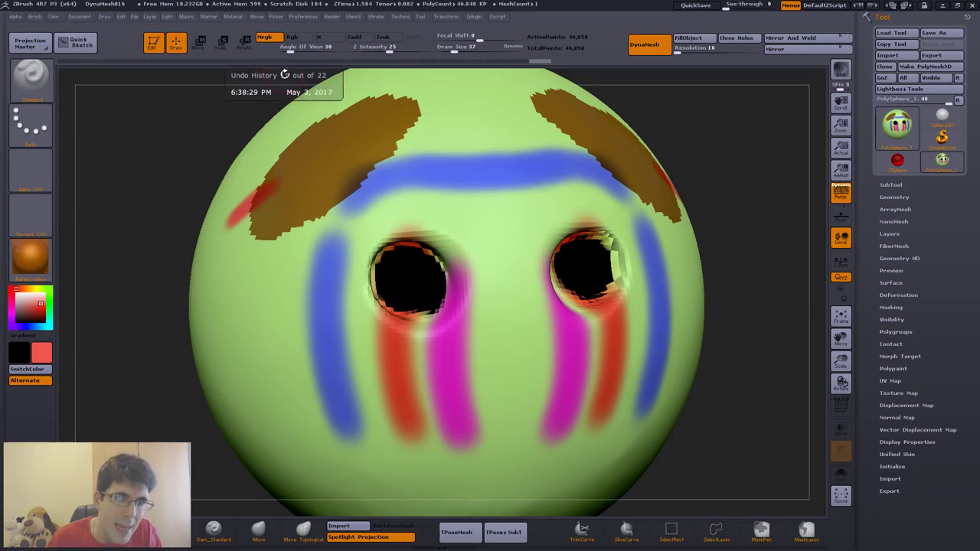
{"action": "left_click", "coordinate": [30, 256]}
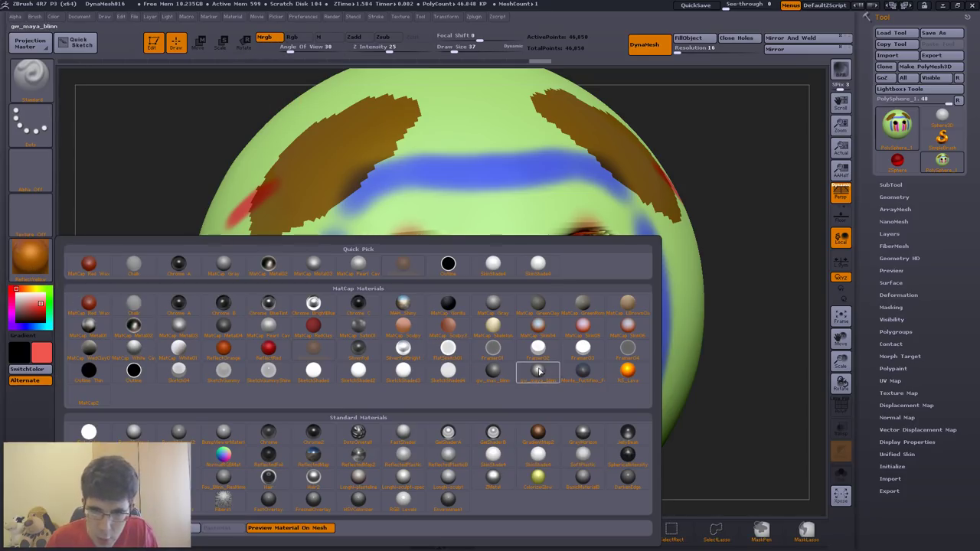
{"action": "left_click", "coordinate": [579, 357]}
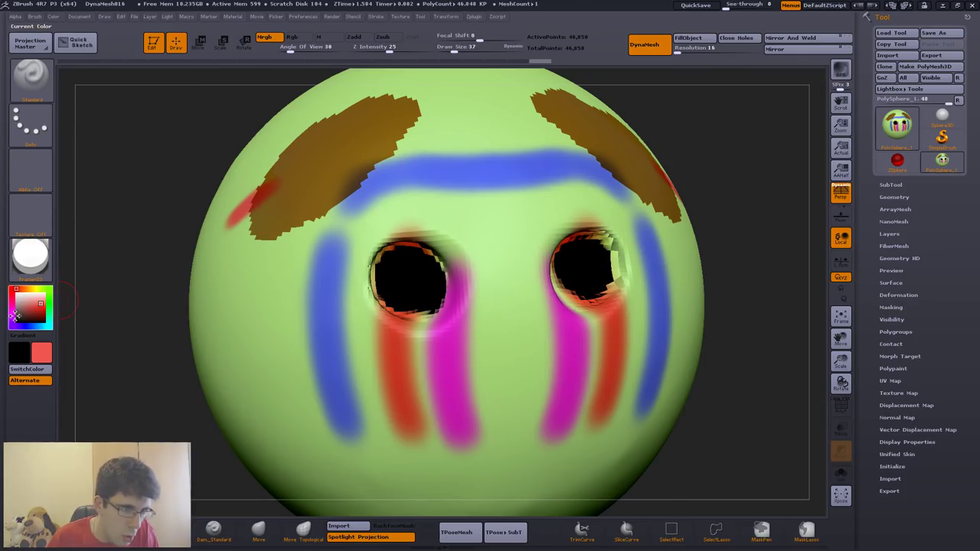
{"action": "left_click_drag", "start_coordinate": [15, 314], "coordinate": [26, 322]}
Step: Raise Draw Size to 62 and paint a thick blue curved mouth below the stripes
{"action": "mouse_move", "coordinate": [72, 284]}
{"action": "left_mouse_down"}
{"action": "mouse_move", "coordinate": [598, 340]}
{"action": "mouse_move", "coordinate": [562, 274]}
{"action": "mouse_move", "coordinate": [515, 281]}
{"action": "mouse_move", "coordinate": [551, 320]}
{"action": "mouse_move", "coordinate": [566, 321]}
{"action": "left_mouse_up"}
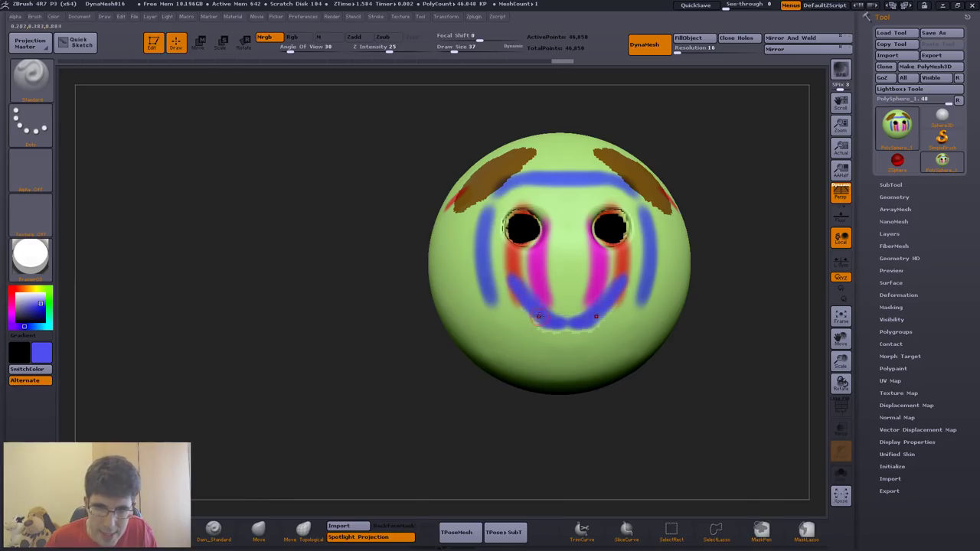
{"action": "key", "text": "]"}
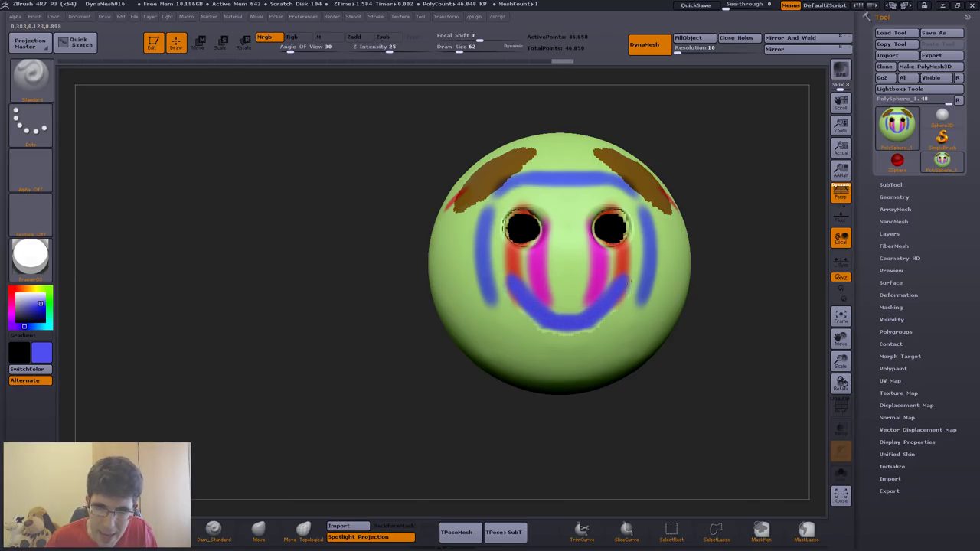
{"action": "scroll", "coordinate": [566, 327], "scroll_direction": "up", "scroll_amount": 3}
{"action": "scroll", "coordinate": [567, 328], "scroll_direction": "up", "scroll_amount": 3}
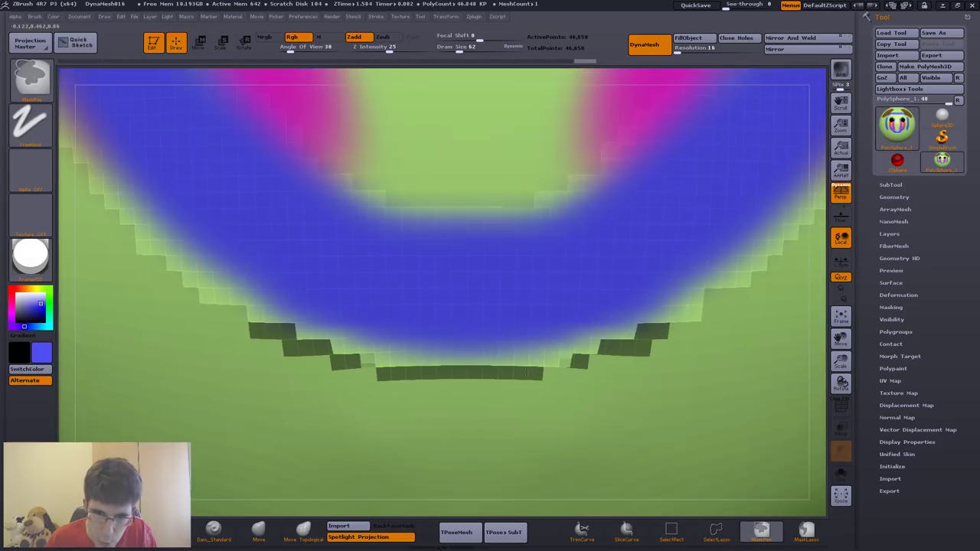
{"action": "scroll", "coordinate": [564, 331], "scroll_direction": "down", "scroll_amount": 3}
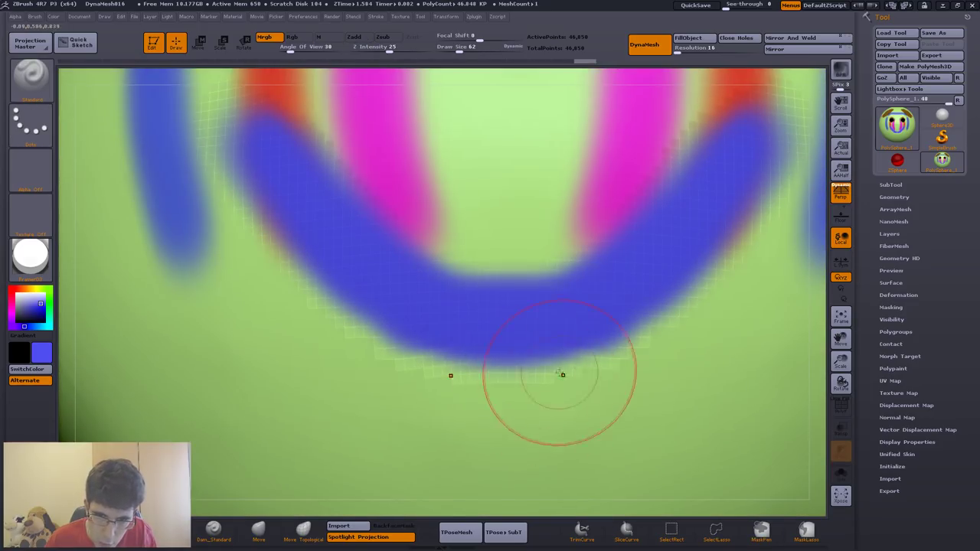
{"action": "mouse_move", "coordinate": [558, 376]}
{"action": "left_mouse_down", "text": "ctrl"}
{"action": "mouse_move", "coordinate": [532, 359]}
{"action": "mouse_move", "coordinate": [453, 350]}
{"action": "left_mouse_up", "text": "ctrl"}
{"action": "scroll", "coordinate": [532, 360], "scroll_direction": "down", "scroll_amount": 3}
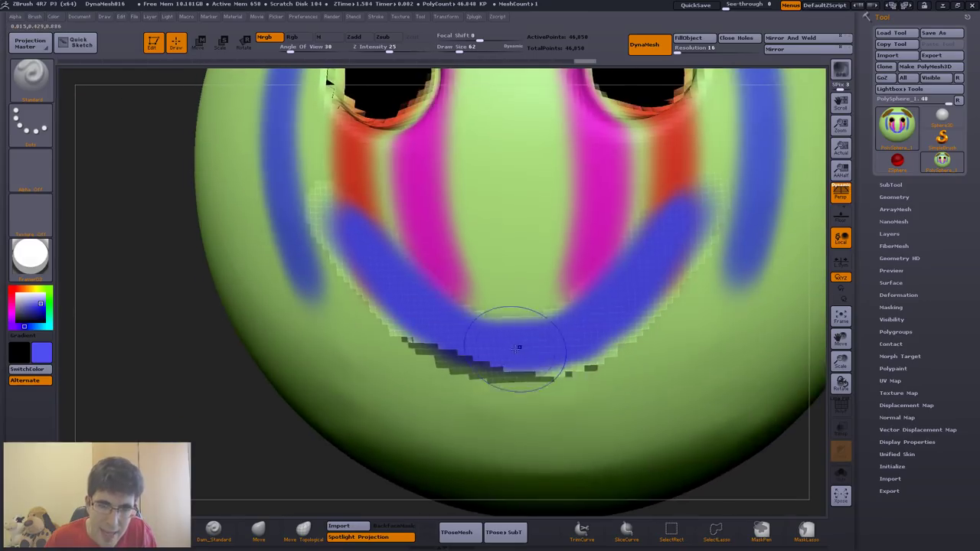
{"action": "key", "text": "f"}
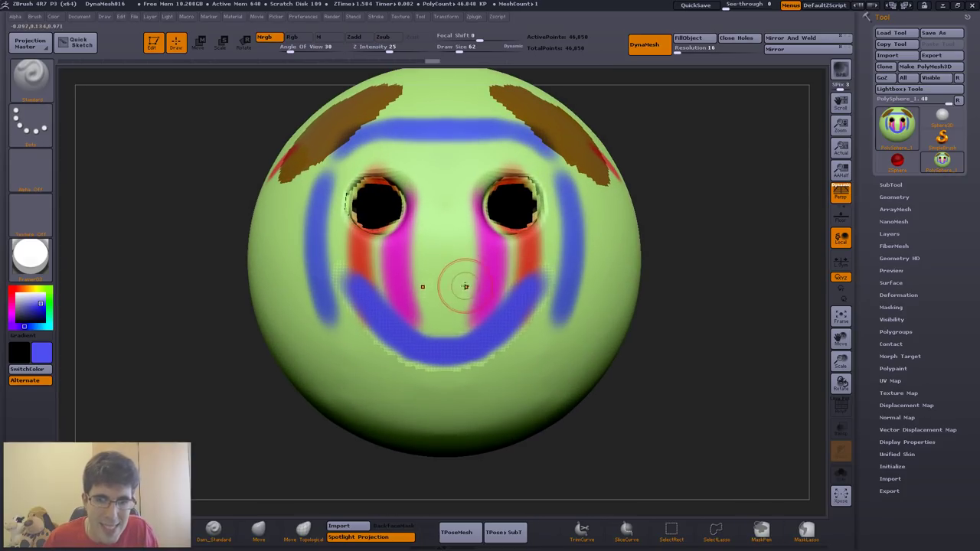
Step: Set Draw Size to 113, switch to Rgb, and dab soft blue on the face centre
{"action": "key", "text": "s"}
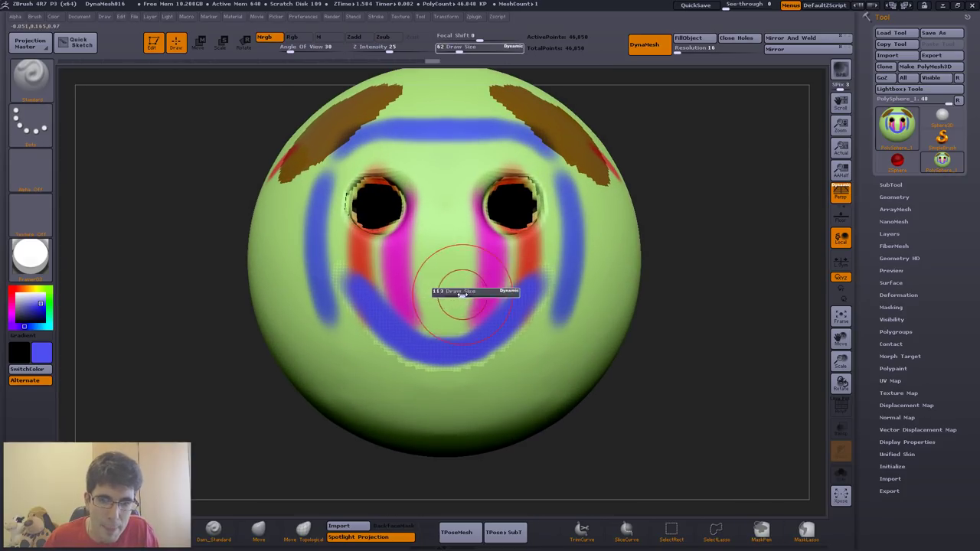
{"action": "left_click_drag", "start_coordinate": [455, 288], "coordinate": [490, 289]}
{"action": "left_click", "coordinate": [292, 36]}
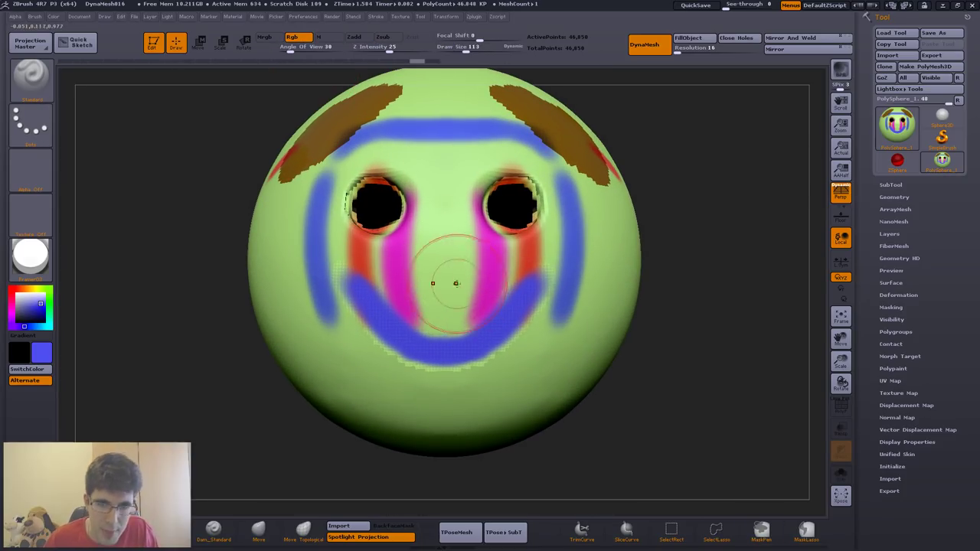
{"action": "left_click_drag", "start_coordinate": [443, 265], "coordinate": [456, 275]}
Step: Turn to the sphere's side and paint the blue spot's centre green
{"action": "mouse_move", "coordinate": [674, 230]}
{"action": "left_mouse_down"}
{"action": "mouse_move", "coordinate": [485, 174]}
{"action": "mouse_move", "coordinate": [564, 245]}
{"action": "mouse_move", "coordinate": [567, 268]}
{"action": "left_mouse_up"}
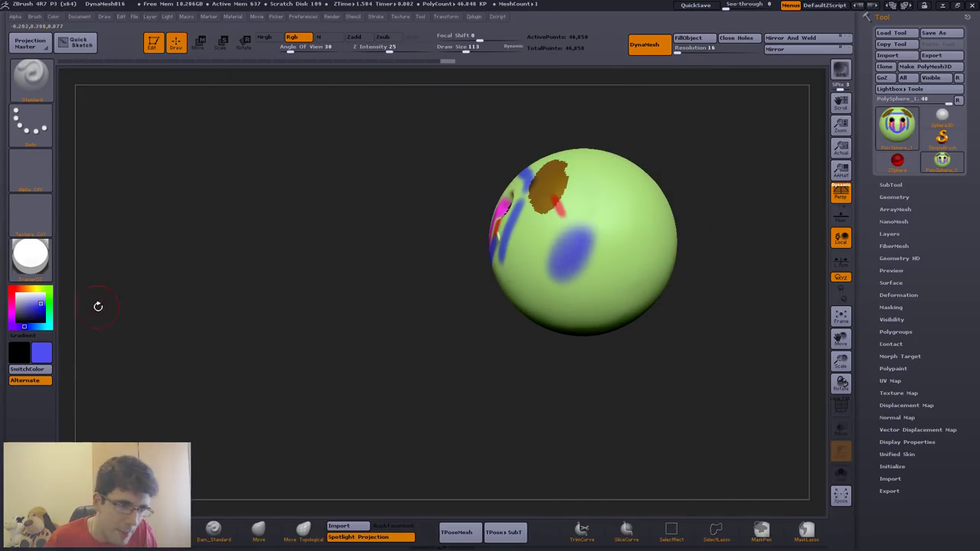
{"action": "left_click", "coordinate": [49, 302]}
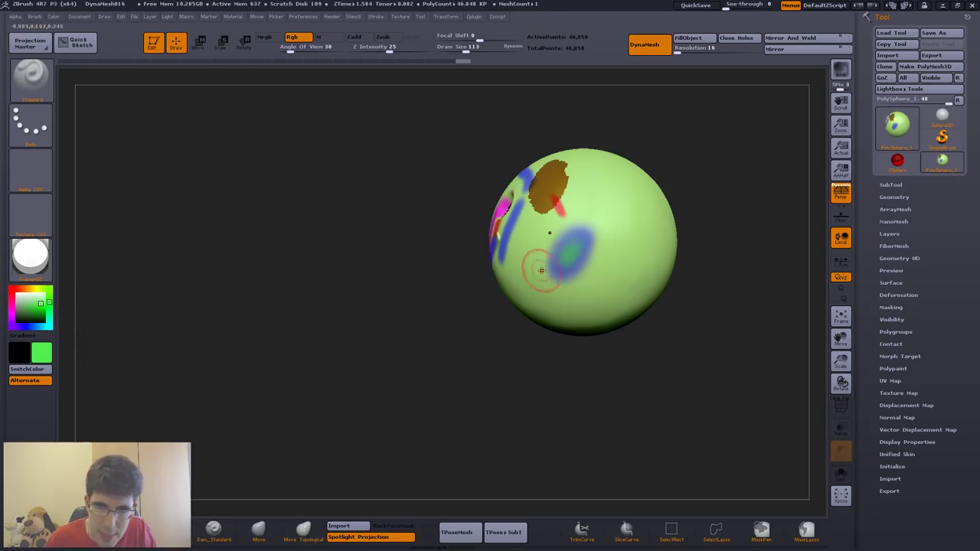
{"action": "left_click_drag", "start_coordinate": [541, 270], "coordinate": [557, 285]}
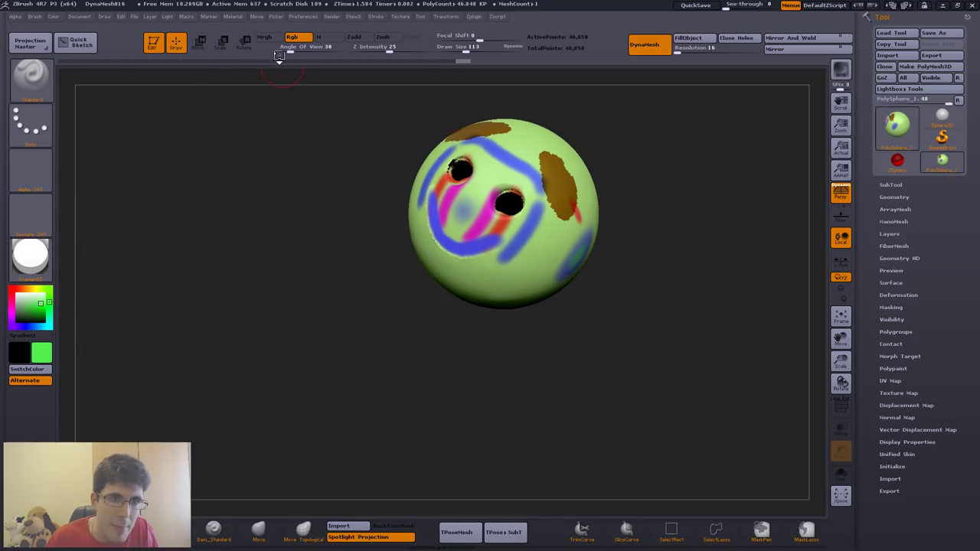
Step: Paint a chrome MatCap material patch over the sphere's top in M-only mode
{"action": "left_click", "coordinate": [322, 40]}
{"action": "left_click", "coordinate": [30, 255]}
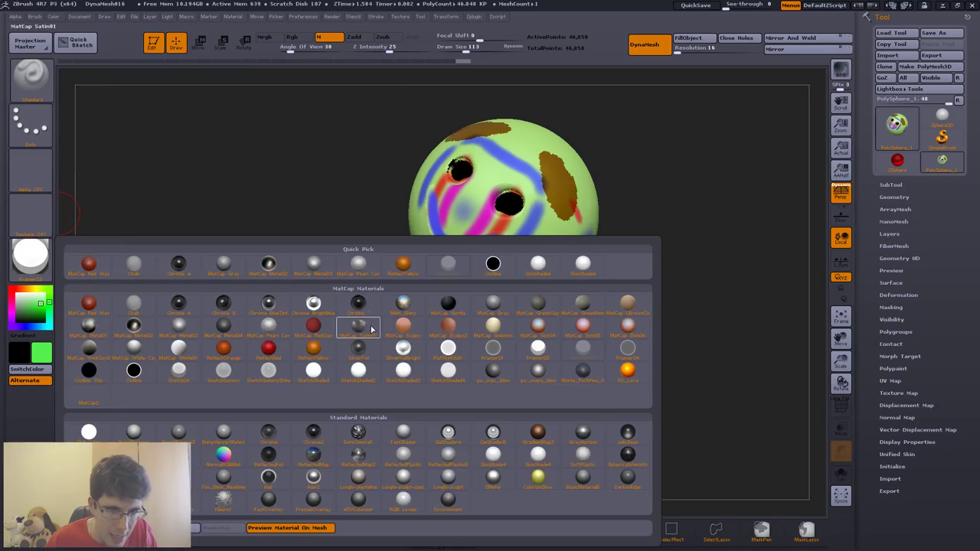
{"action": "left_click", "coordinate": [383, 296]}
{"action": "left_click_drag", "start_coordinate": [383, 296], "coordinate": [586, 160]}
{"action": "left_click_drag", "start_coordinate": [582, 126], "coordinate": [589, 123]}
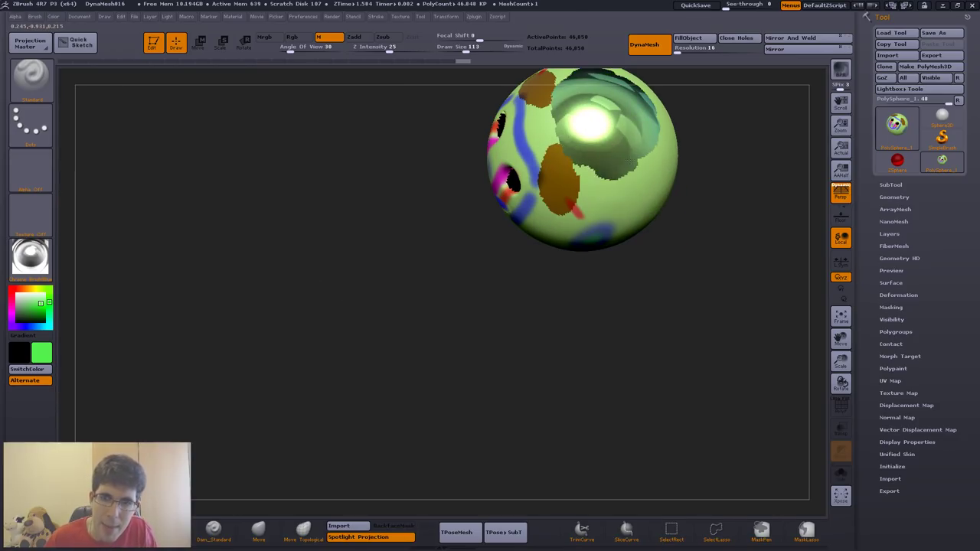
{"action": "key", "text": "ctrl+z"}
{"action": "key", "text": "ctrl+z"}
{"action": "key", "text": "f"}
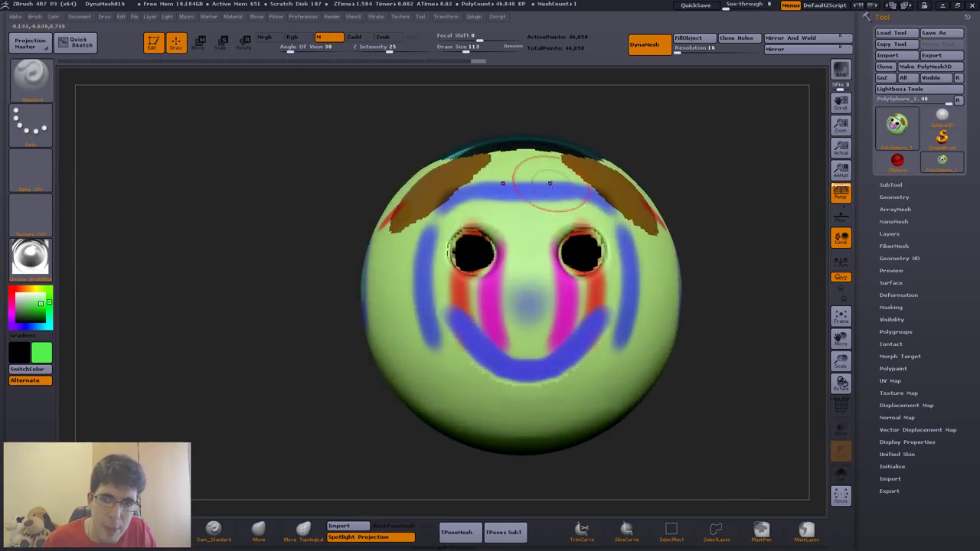
{"action": "mouse_move", "coordinate": [572, 180]}
{"action": "right_mouse_down"}
{"action": "mouse_move", "coordinate": [509, 263]}
{"action": "mouse_move", "coordinate": [493, 238]}
{"action": "right_mouse_up"}
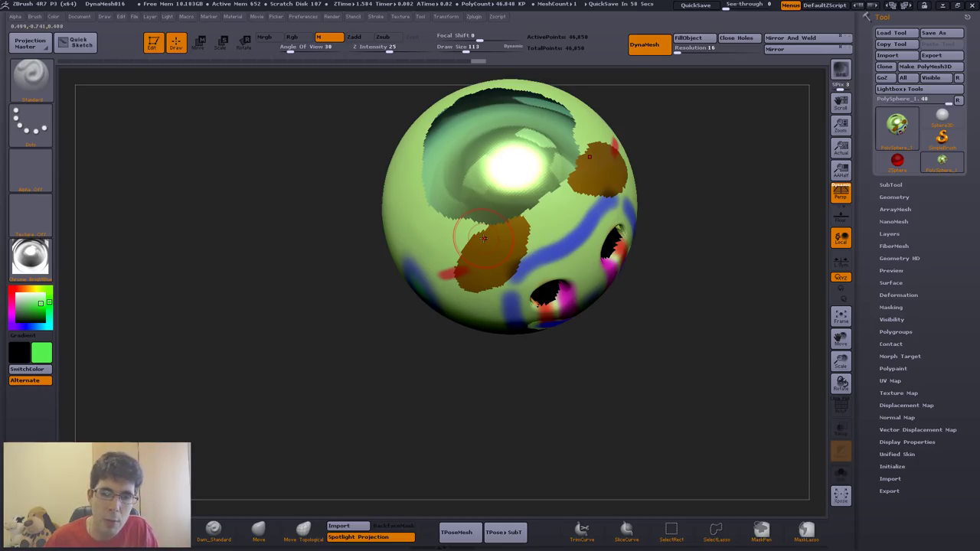
{"action": "right_click_drag", "start_coordinate": [528, 295], "coordinate": [485, 351]}
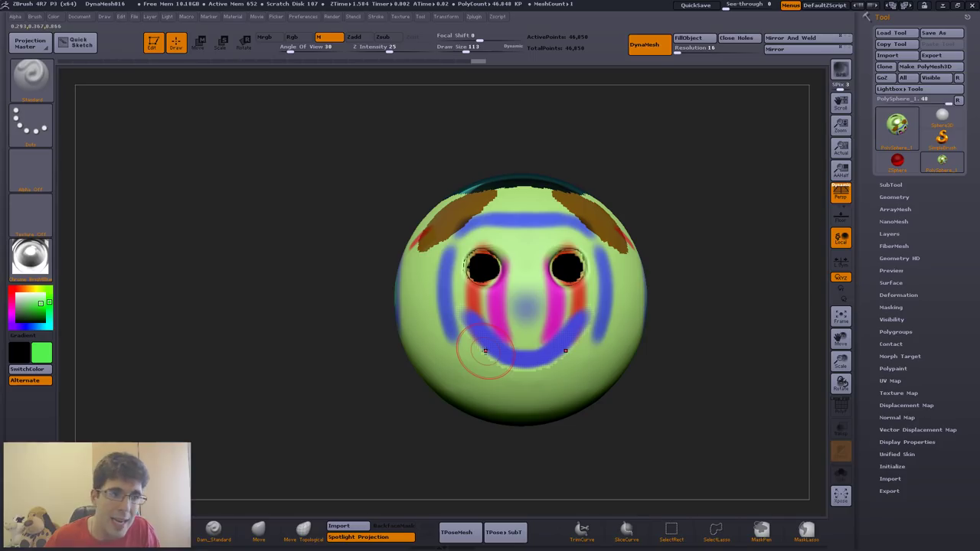
{"action": "right_click_drag", "start_coordinate": [485, 351], "coordinate": [282, 134]}
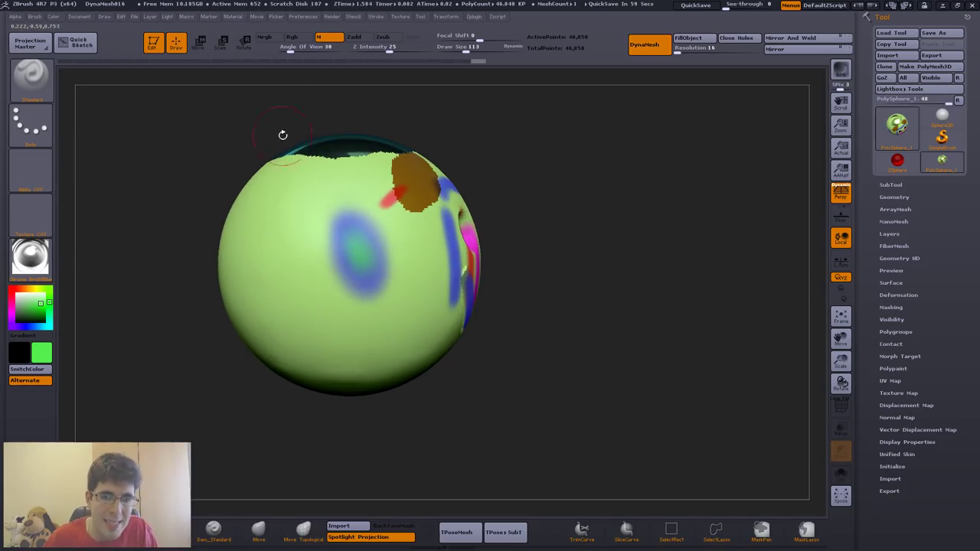
{"action": "mouse_move", "coordinate": [503, 267]}
{"action": "right_mouse_down"}
{"action": "mouse_move", "coordinate": [516, 312]}
{"action": "mouse_move", "coordinate": [428, 299]}
{"action": "mouse_move", "coordinate": [505, 302]}
{"action": "right_mouse_up"}
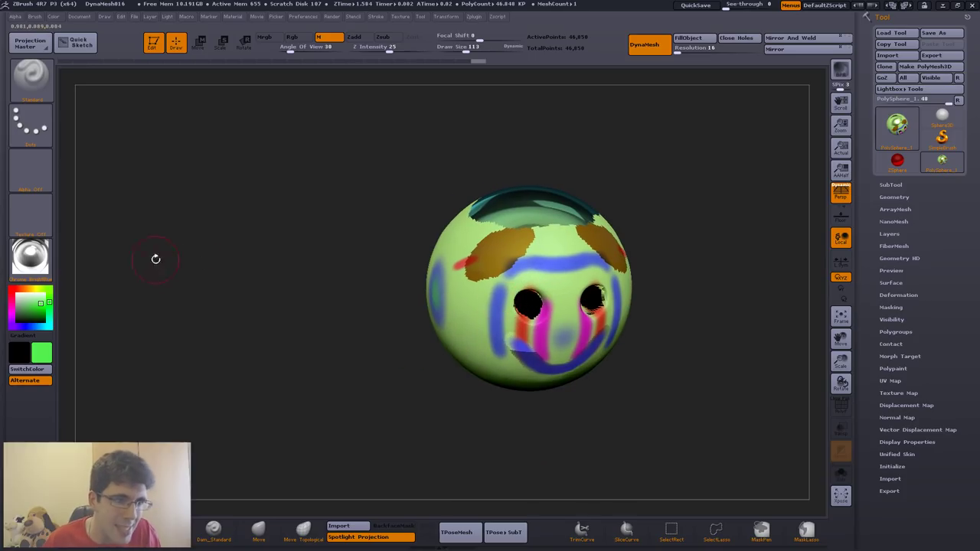
Step: Switch to the plain white material with Rgb light blue painting and open the alpha library
{"action": "left_click", "coordinate": [33, 264]}
{"action": "left_click", "coordinate": [627, 264]}
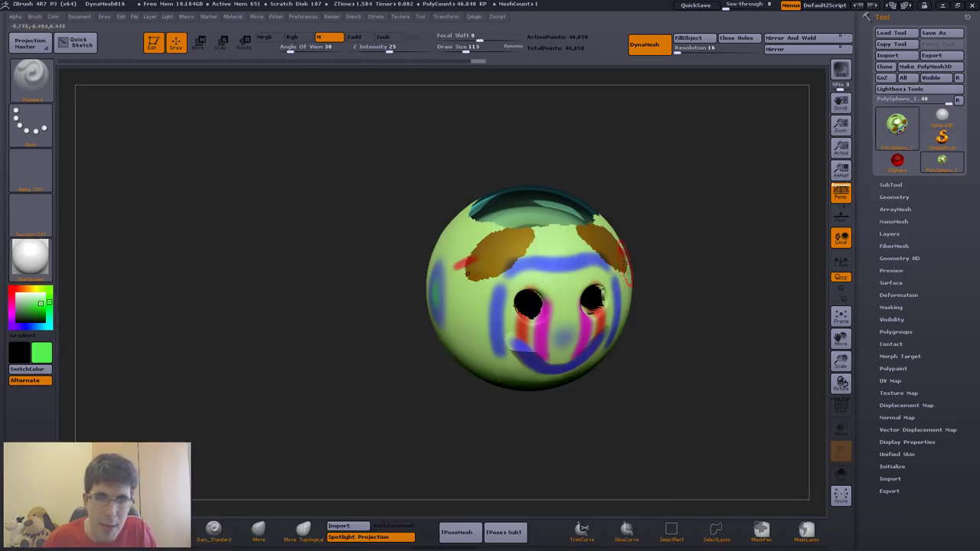
{"action": "left_click", "coordinate": [292, 37]}
{"action": "mouse_move", "coordinate": [357, 214]}
{"action": "left_mouse_down"}
{"action": "mouse_move", "coordinate": [442, 226]}
{"action": "mouse_move", "coordinate": [446, 251]}
{"action": "left_mouse_up"}
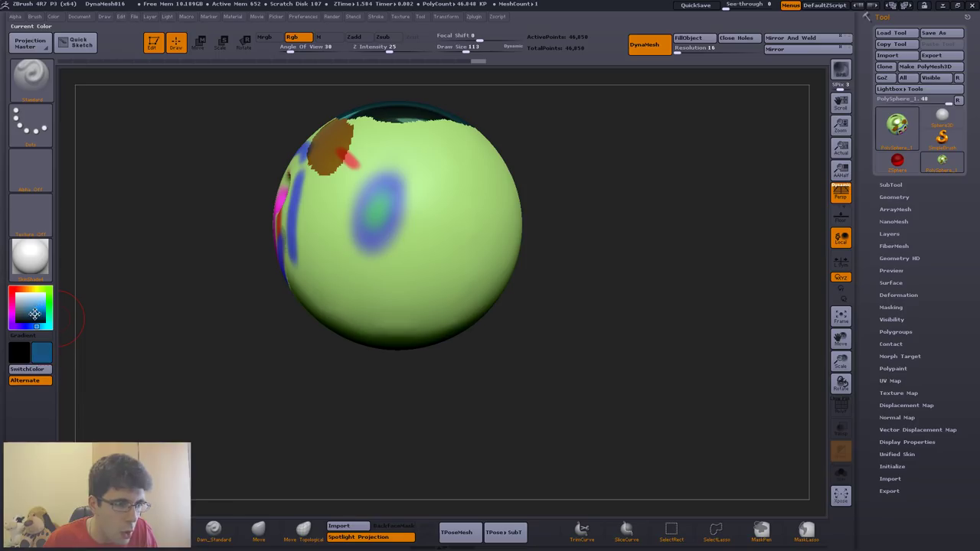
{"action": "left_click", "coordinate": [32, 186]}
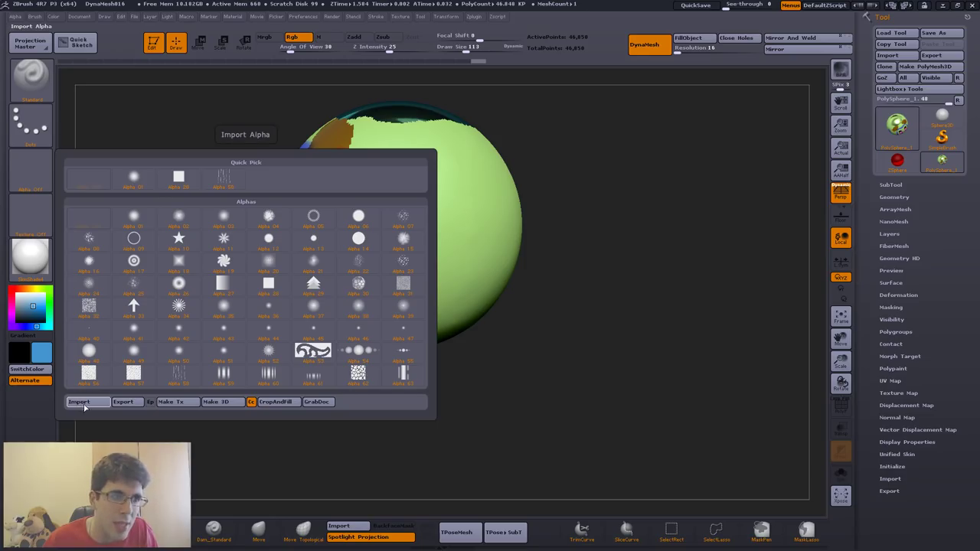
Step: Import the stone-cell alpha, enlarge the brush, and undo a test stroke
{"action": "left_click", "coordinate": [90, 406]}
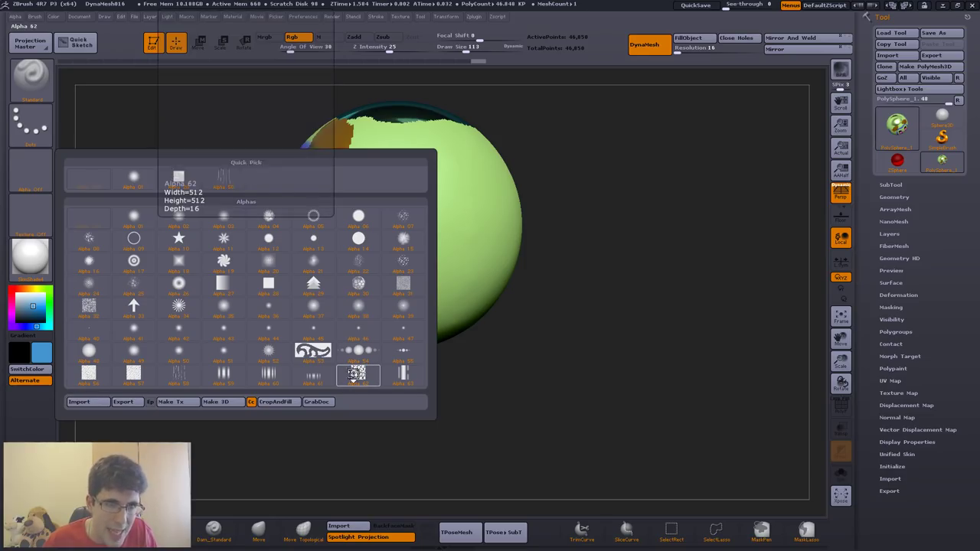
{"action": "left_click", "coordinate": [359, 374]}
{"action": "left_click_drag", "start_coordinate": [378, 239], "coordinate": [429, 239]}
{"action": "left_click_drag", "start_coordinate": [230, 345], "coordinate": [322, 322]}
{"action": "left_click_drag", "start_coordinate": [471, 268], "coordinate": [486, 337]}
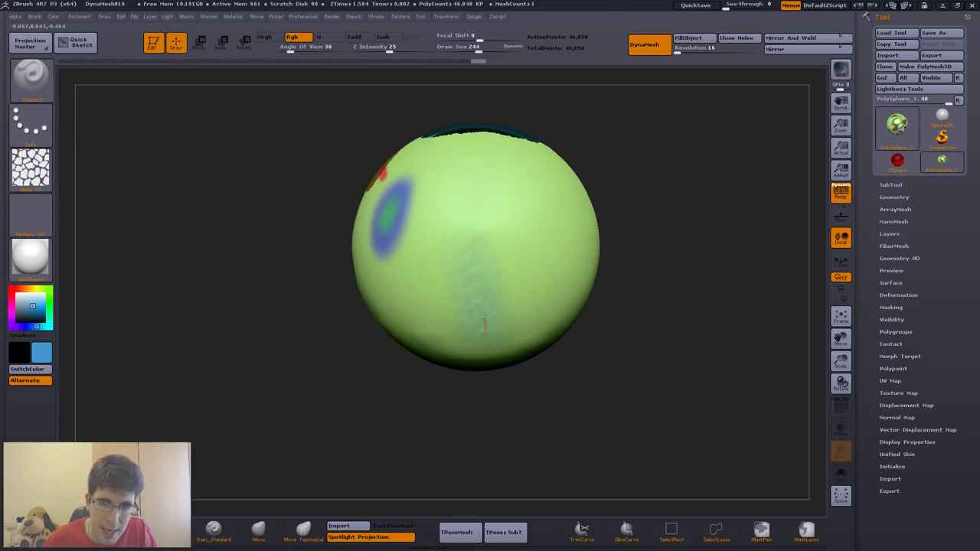
{"action": "key", "text": "ctrl+z"}
Step: With the DragRect stroke, stamp the blue stone pattern on the sphere's right side, undoing the dark stamp
{"action": "left_click", "coordinate": [30, 122]}
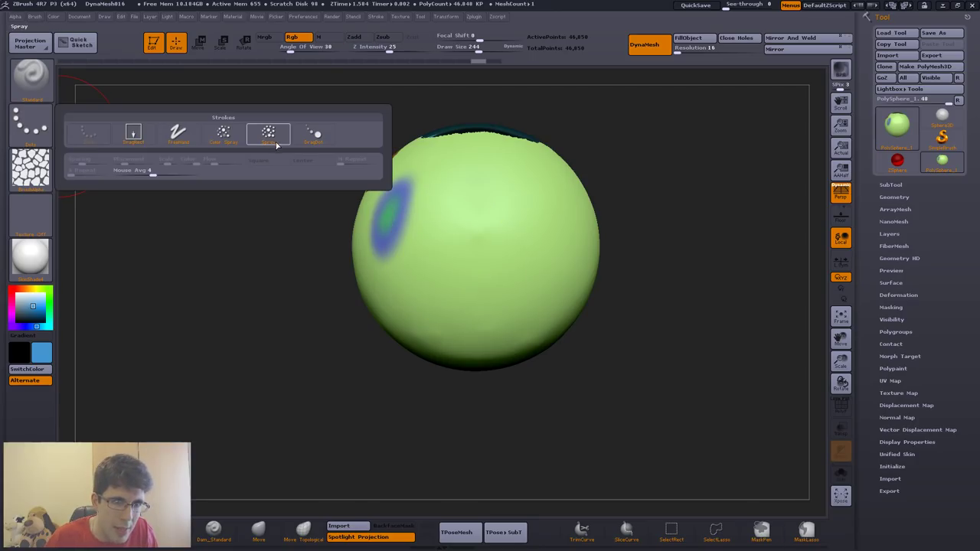
{"action": "left_click", "coordinate": [132, 136]}
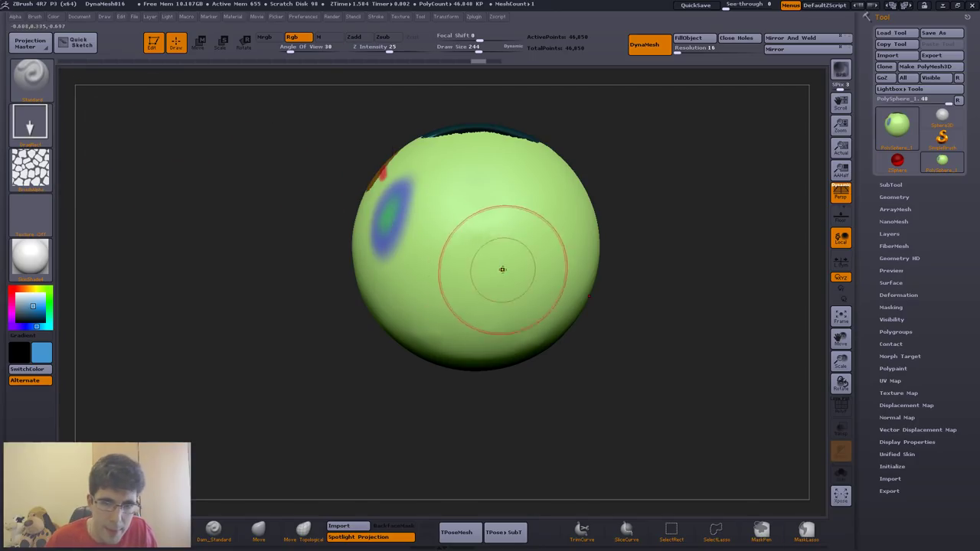
{"action": "mouse_move", "coordinate": [463, 238]}
{"action": "left_mouse_down"}
{"action": "mouse_move", "coordinate": [487, 303]}
{"action": "mouse_move", "coordinate": [546, 301]}
{"action": "left_mouse_up"}
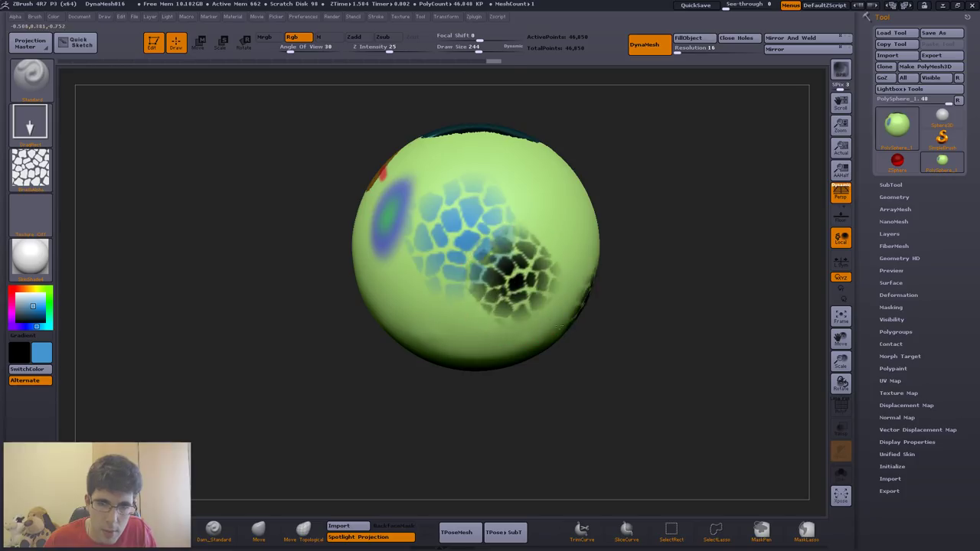
{"action": "key", "text": "ctrl+z"}
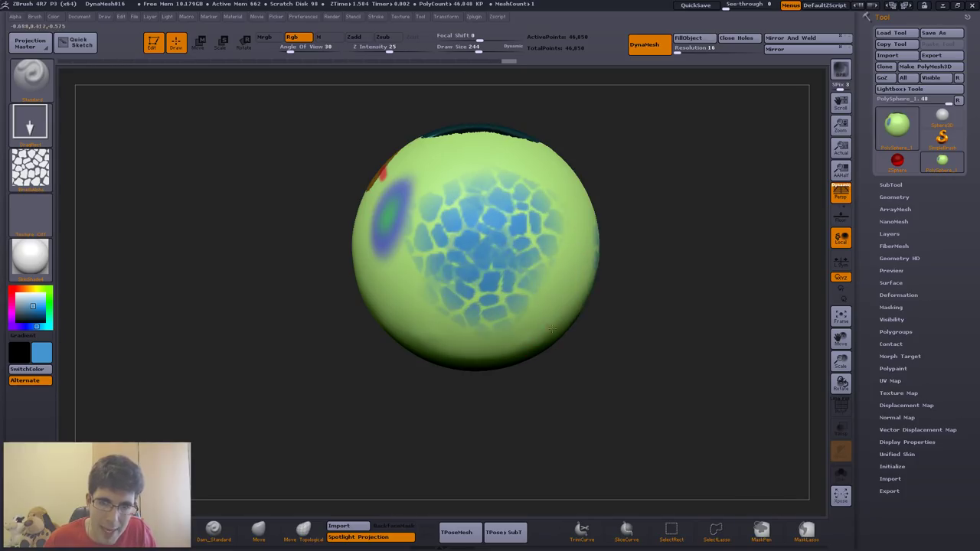
{"action": "right_click_drag", "start_coordinate": [496, 266], "coordinate": [459, 230], "text": "ctrl"}
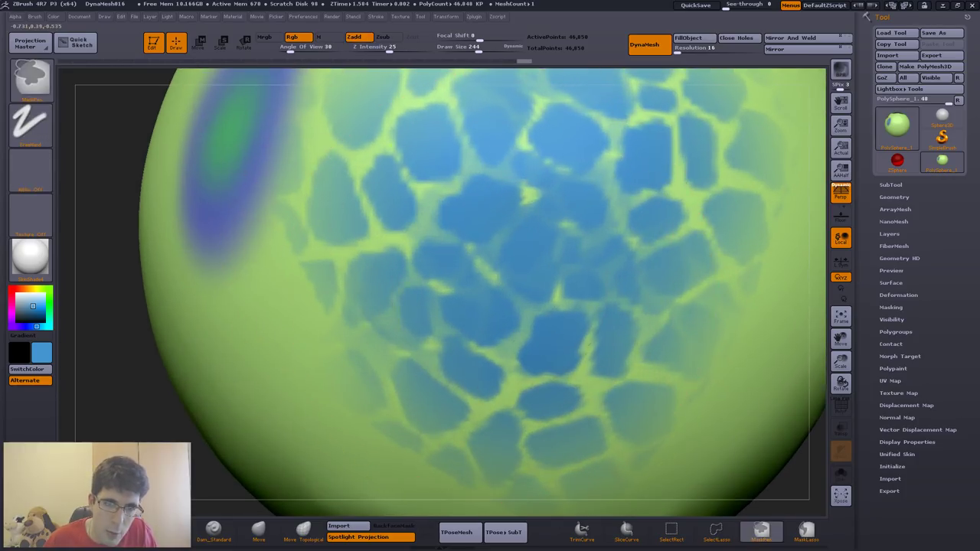
{"action": "mouse_move", "coordinate": [449, 273]}
{"action": "right_mouse_down"}
{"action": "mouse_move", "coordinate": [505, 271]}
{"action": "mouse_move", "coordinate": [455, 326]}
{"action": "mouse_move", "coordinate": [399, 304]}
{"action": "right_mouse_up"}
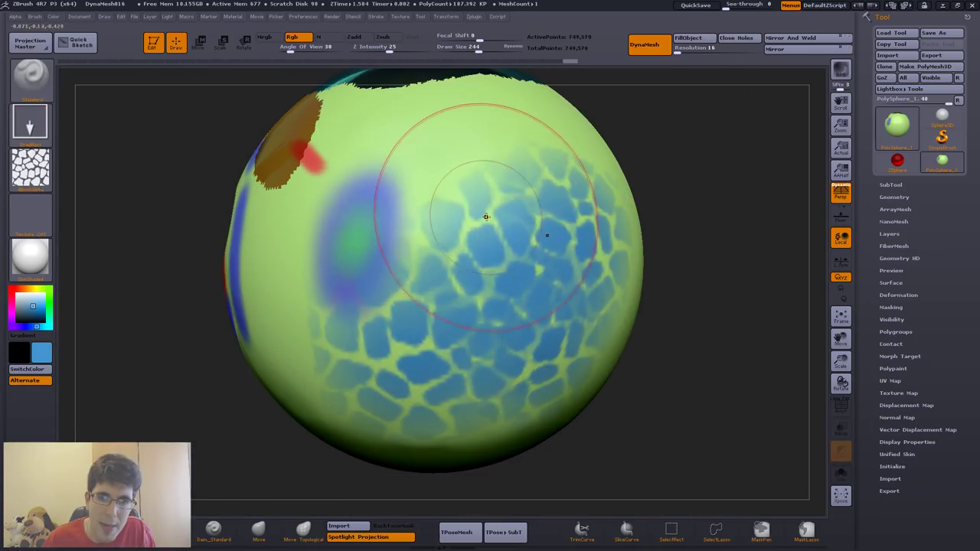
Step: Stamp more blue stone cells across the sphere's back, then set the alpha to Alpha Off
{"action": "mouse_move", "coordinate": [486, 219]}
{"action": "left_mouse_down"}
{"action": "mouse_move", "coordinate": [481, 159]}
{"action": "mouse_move", "coordinate": [475, 219]}
{"action": "left_mouse_up"}
{"action": "key", "text": "plus"}
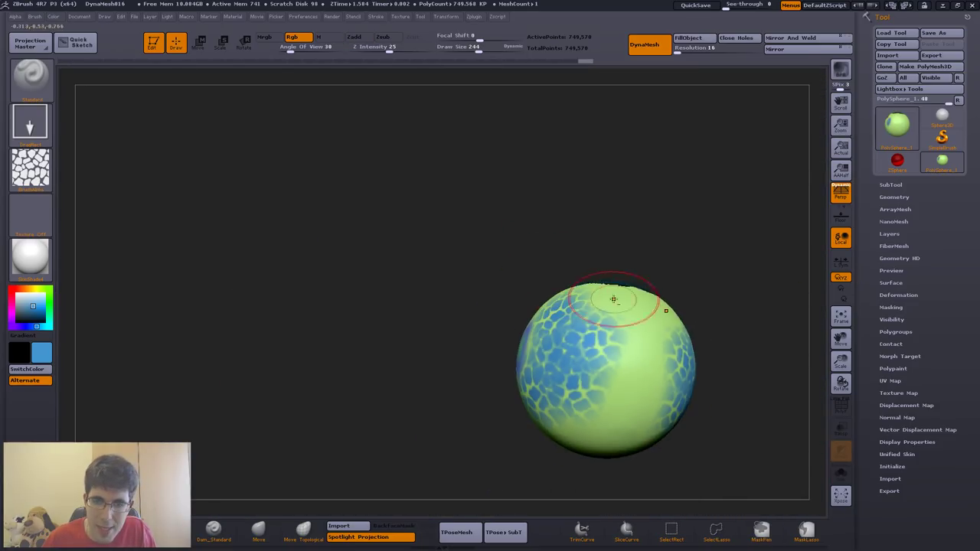
{"action": "left_click_drag", "start_coordinate": [554, 245], "coordinate": [555, 368]}
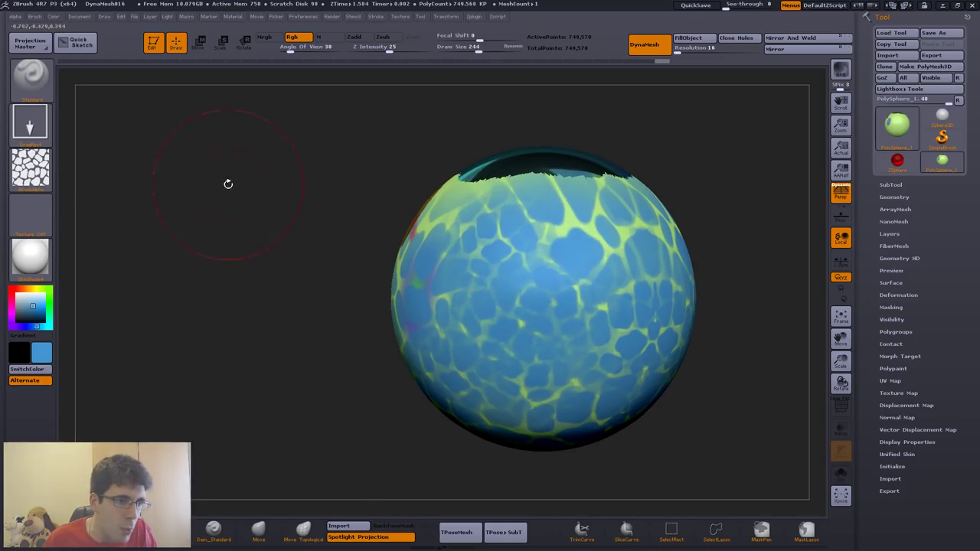
{"action": "left_click", "coordinate": [31, 167]}
{"action": "left_click", "coordinate": [86, 178]}
{"action": "left_click", "coordinate": [30, 121]}
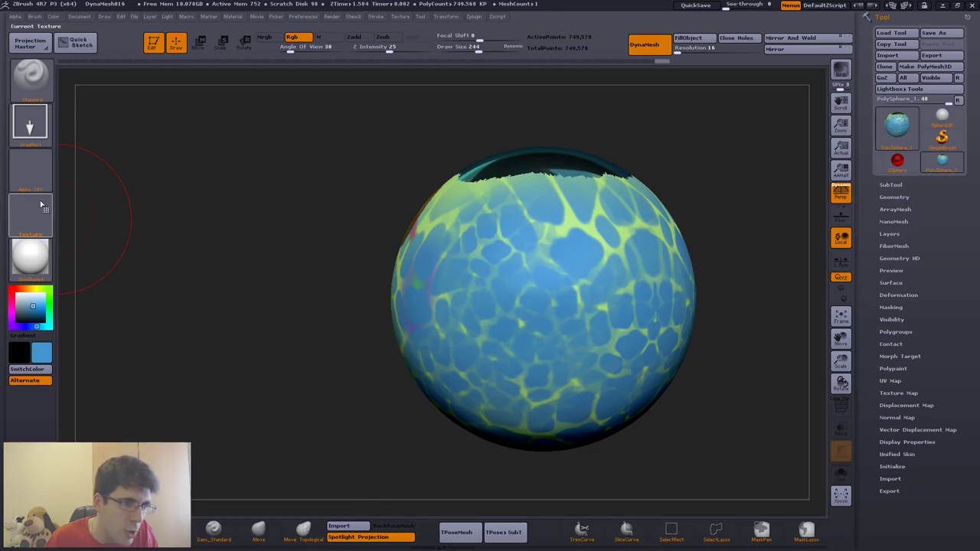
Step: Select Texture 27 (wood) and stamp it over the sphere's stone-patterned back
{"action": "left_click", "coordinate": [48, 230]}
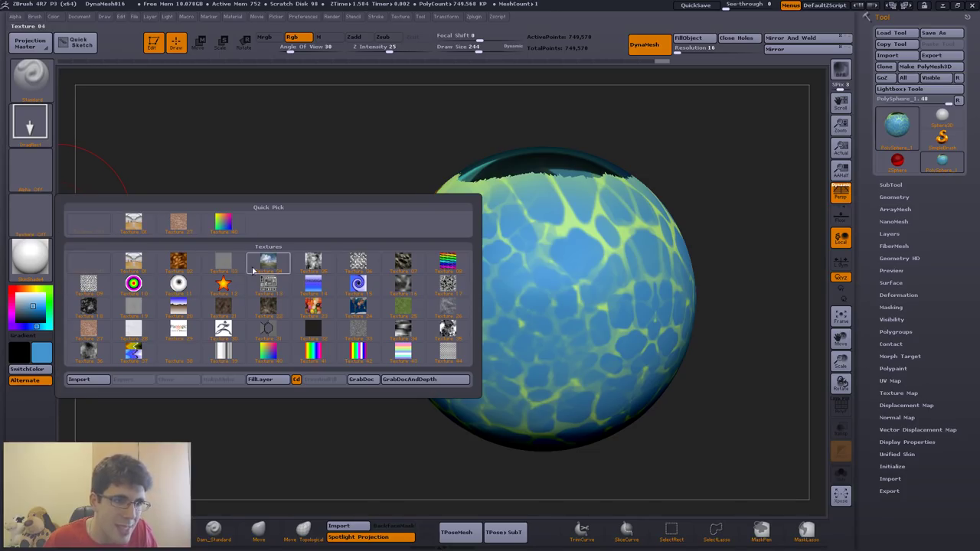
{"action": "left_click", "coordinate": [90, 331]}
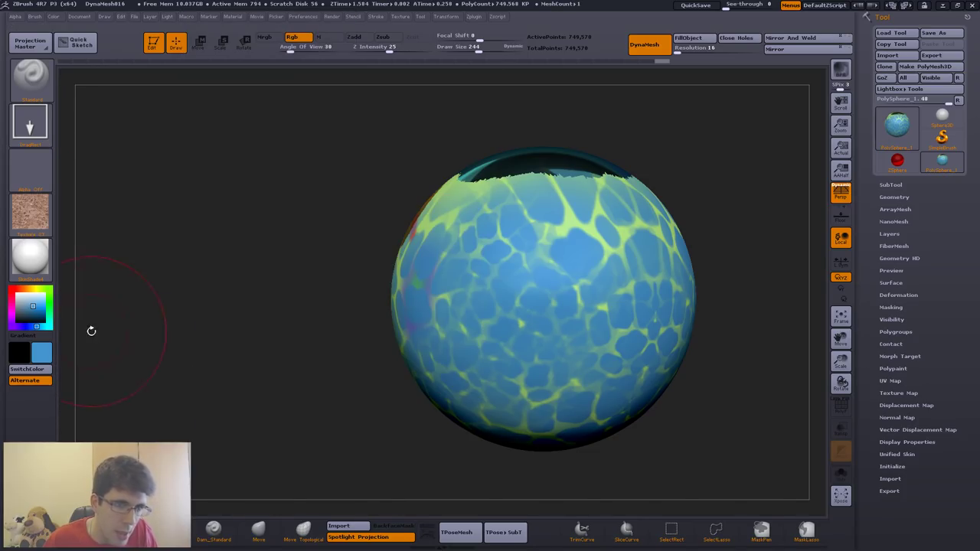
{"action": "left_click_drag", "start_coordinate": [528, 331], "coordinate": [536, 337]}
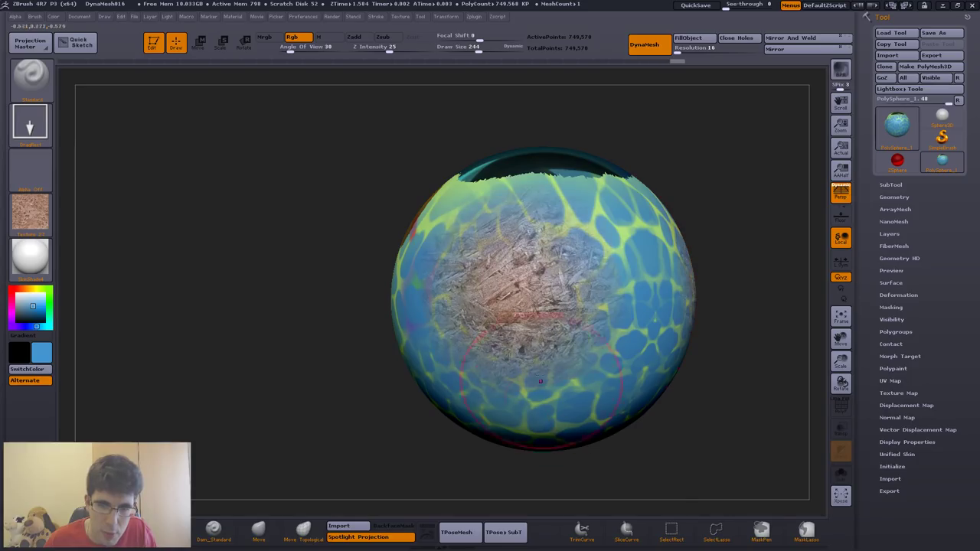
{"action": "scroll", "coordinate": [535, 337], "scroll_direction": "up", "scroll_amount": 5}
{"action": "scroll", "coordinate": [477, 294], "scroll_direction": "down", "scroll_amount": 5}
{"action": "left_click_drag", "start_coordinate": [689, 306], "coordinate": [766, 322]}
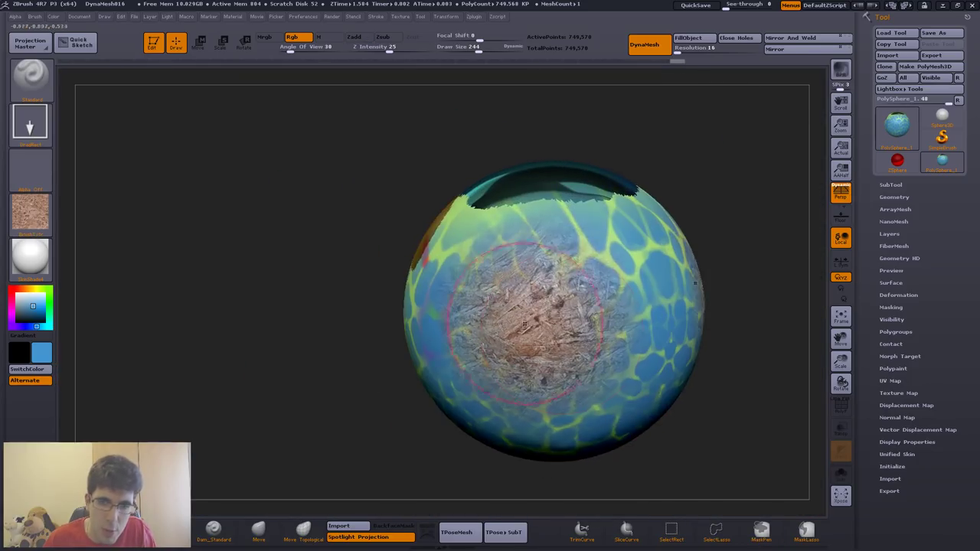
{"action": "scroll", "coordinate": [478, 294], "scroll_direction": "up", "scroll_amount": 2}
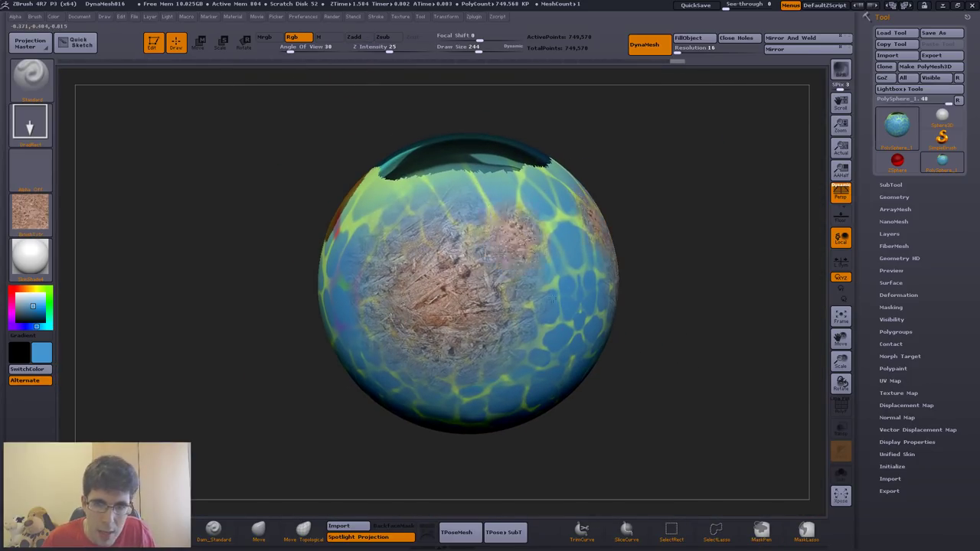
{"action": "left_click_drag", "start_coordinate": [491, 262], "coordinate": [535, 245]}
Step: Rotate and reframe the sphere to check the wood coverage over the blue stone cells
{"action": "mouse_move", "coordinate": [735, 306]}
{"action": "left_mouse_down"}
{"action": "mouse_move", "coordinate": [608, 476]}
{"action": "mouse_move", "coordinate": [605, 398]}
{"action": "left_mouse_up"}
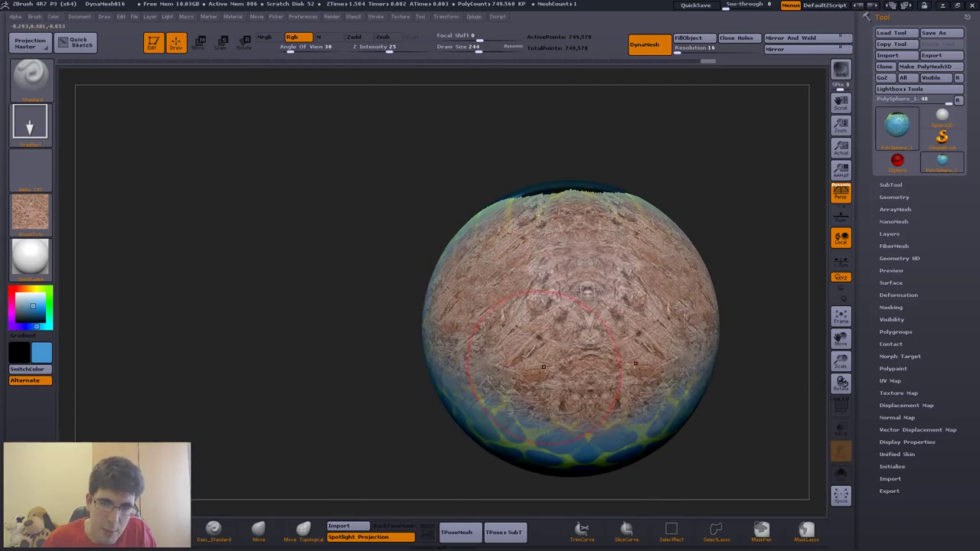
{"action": "scroll", "coordinate": [605, 398], "scroll_direction": "down", "scroll_amount": 3}
{"action": "left_click_drag", "start_coordinate": [689, 367], "coordinate": [613, 360]}
{"action": "left_click_drag", "start_coordinate": [486, 359], "coordinate": [503, 313], "text": "alt"}
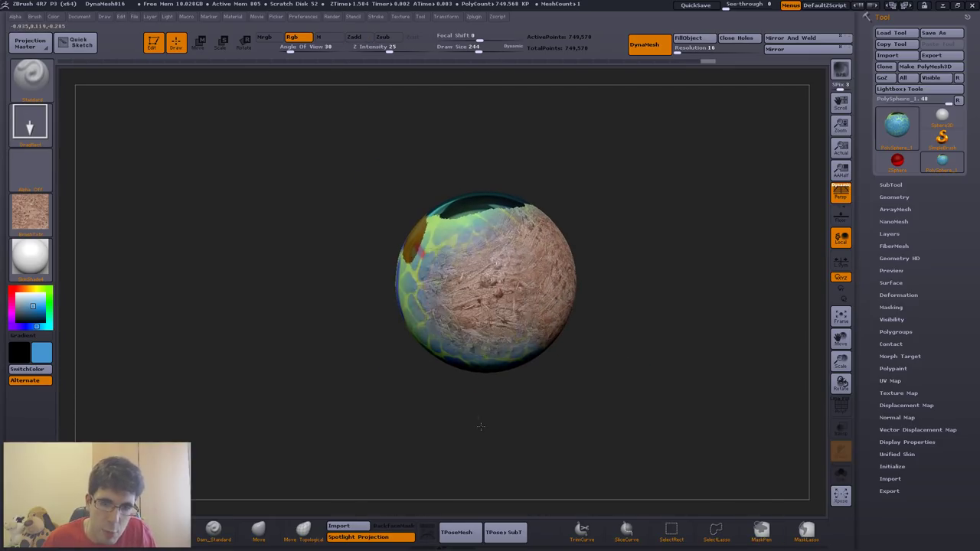
{"action": "left_click_drag", "start_coordinate": [529, 429], "coordinate": [534, 477]}
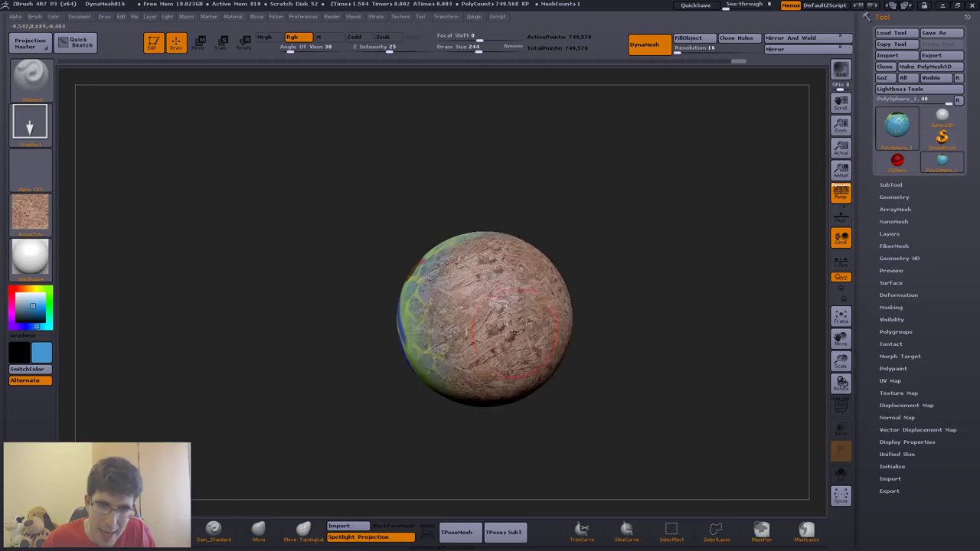
{"action": "mouse_move", "coordinate": [511, 334]}
{"action": "left_mouse_down", "text": "alt"}
{"action": "mouse_move", "coordinate": [499, 287]}
{"action": "mouse_move", "coordinate": [538, 310]}
{"action": "left_mouse_up", "text": "alt"}
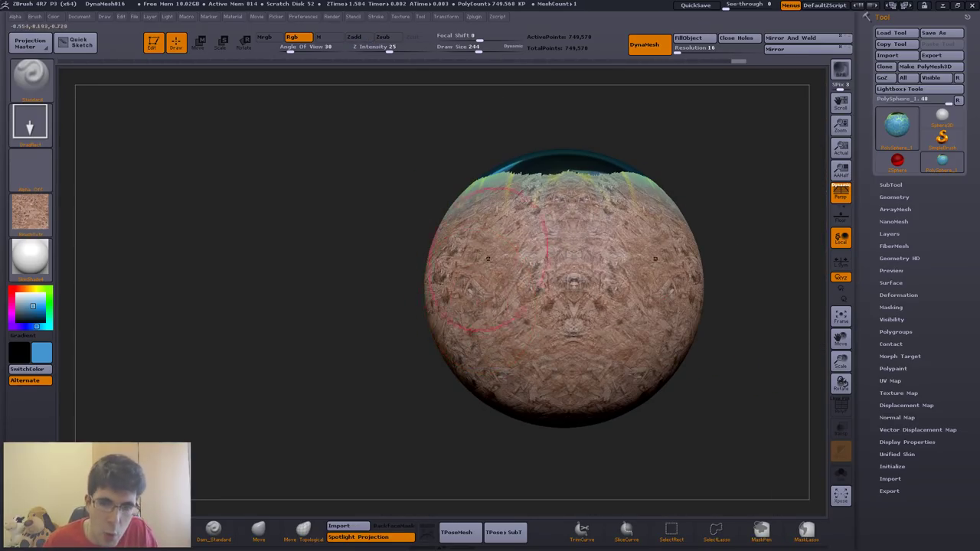
{"action": "mouse_move", "coordinate": [479, 301]}
{"action": "left_mouse_down"}
{"action": "mouse_move", "coordinate": [450, 310]}
{"action": "mouse_move", "coordinate": [468, 342]}
{"action": "left_mouse_up"}
{"action": "scroll", "coordinate": [459, 345], "scroll_direction": "up", "scroll_amount": 3}
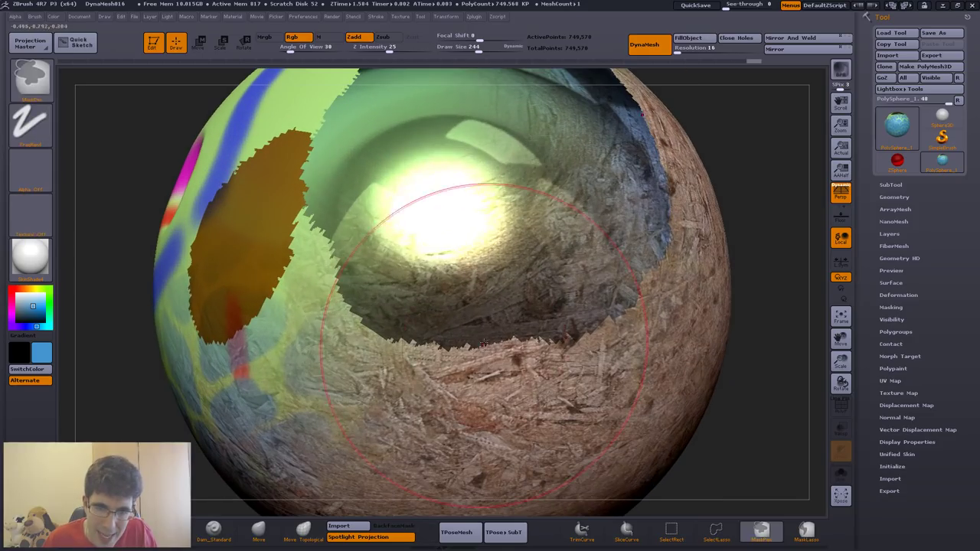
{"action": "scroll", "coordinate": [450, 362], "scroll_direction": "up", "scroll_amount": 2}
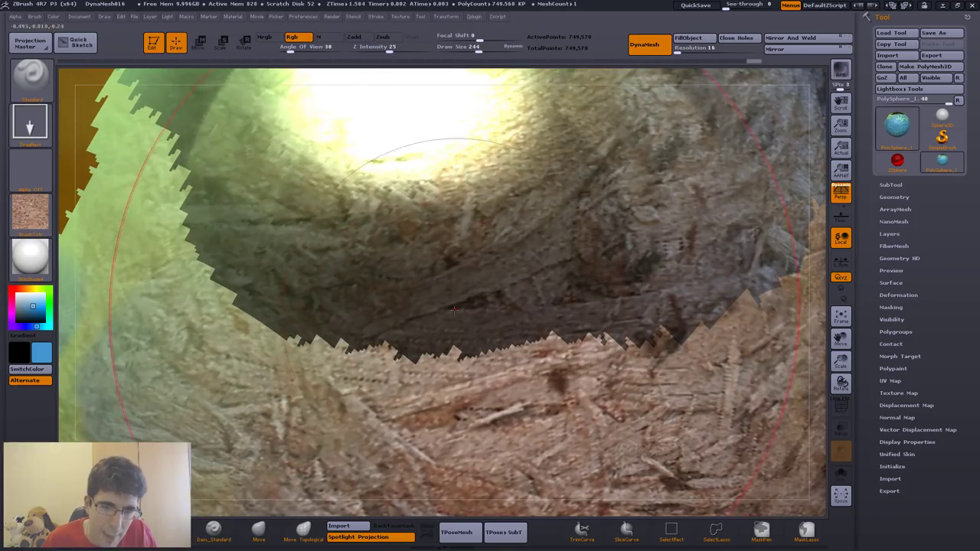
{"action": "scroll", "coordinate": [450, 362], "scroll_direction": "down", "scroll_amount": 3}
{"action": "scroll", "coordinate": [471, 366], "scroll_direction": "down", "scroll_amount": 2}
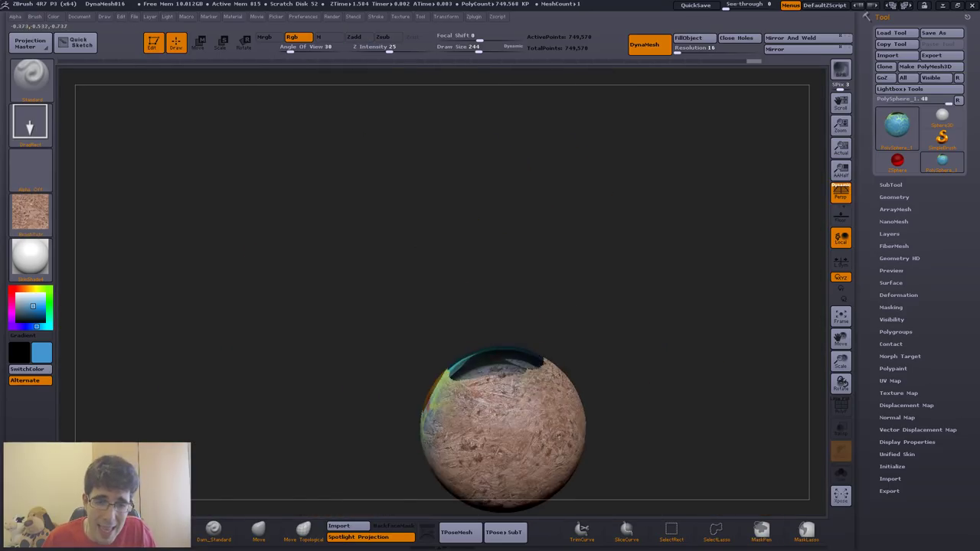
{"action": "left_click_drag", "start_coordinate": [488, 373], "coordinate": [428, 322]}
{"action": "scroll", "coordinate": [421, 307], "scroll_direction": "up", "scroll_amount": 3}
{"action": "mouse_move", "coordinate": [504, 341]}
{"action": "left_mouse_down"}
{"action": "mouse_move", "coordinate": [564, 313]}
{"action": "mouse_move", "coordinate": [498, 310]}
{"action": "left_mouse_up"}
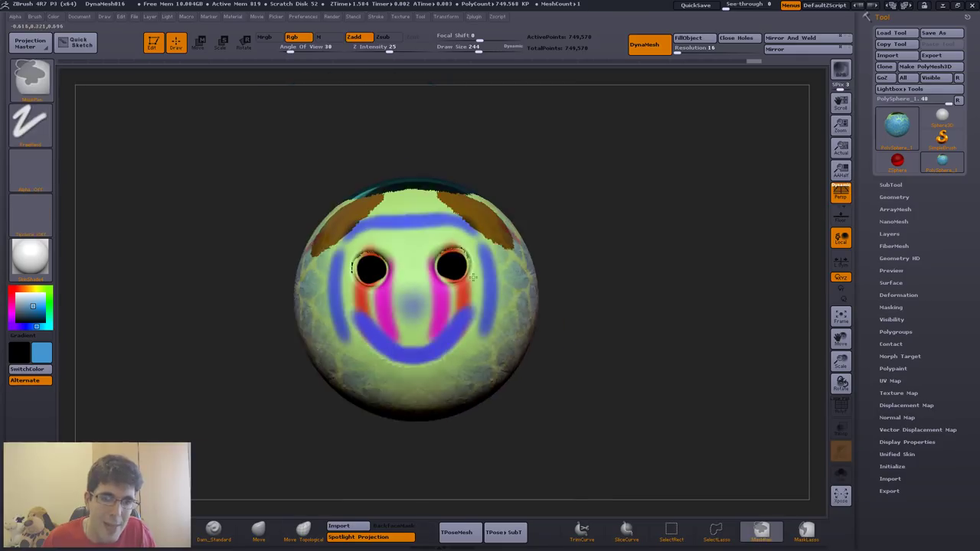
{"action": "scroll", "coordinate": [497, 310], "scroll_direction": "up", "scroll_amount": 2}
{"action": "scroll", "coordinate": [498, 310], "scroll_direction": "down", "scroll_amount": 2}
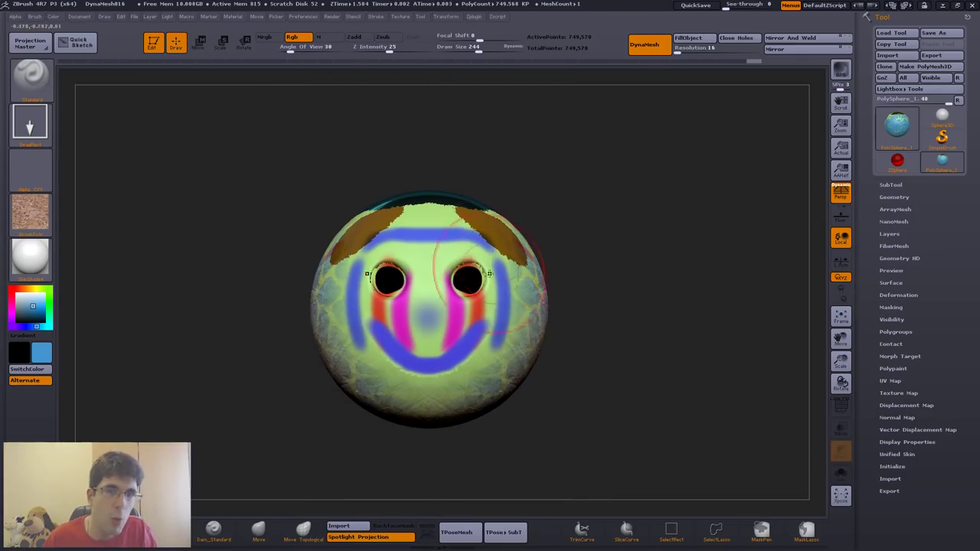